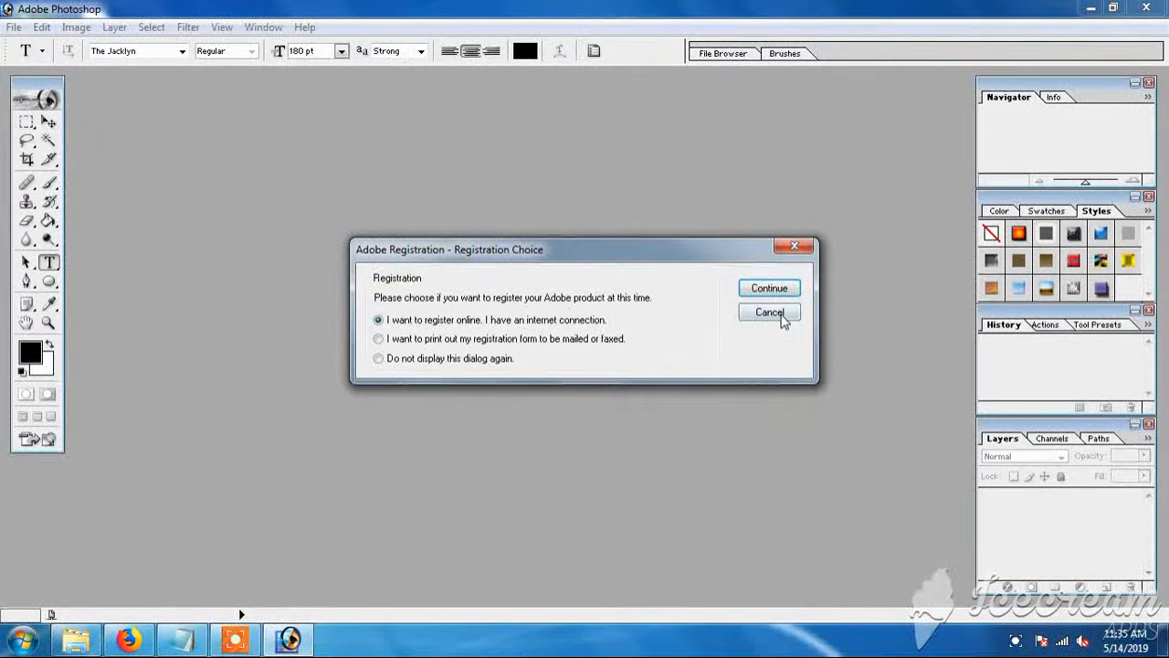
Dismiss the registration prompt and create a new document using the 1920 x 1080 HDTV 1080i preset.
{"action": "left_click", "coordinate": [770, 312]}
{"action": "left_click", "coordinate": [14, 27]}
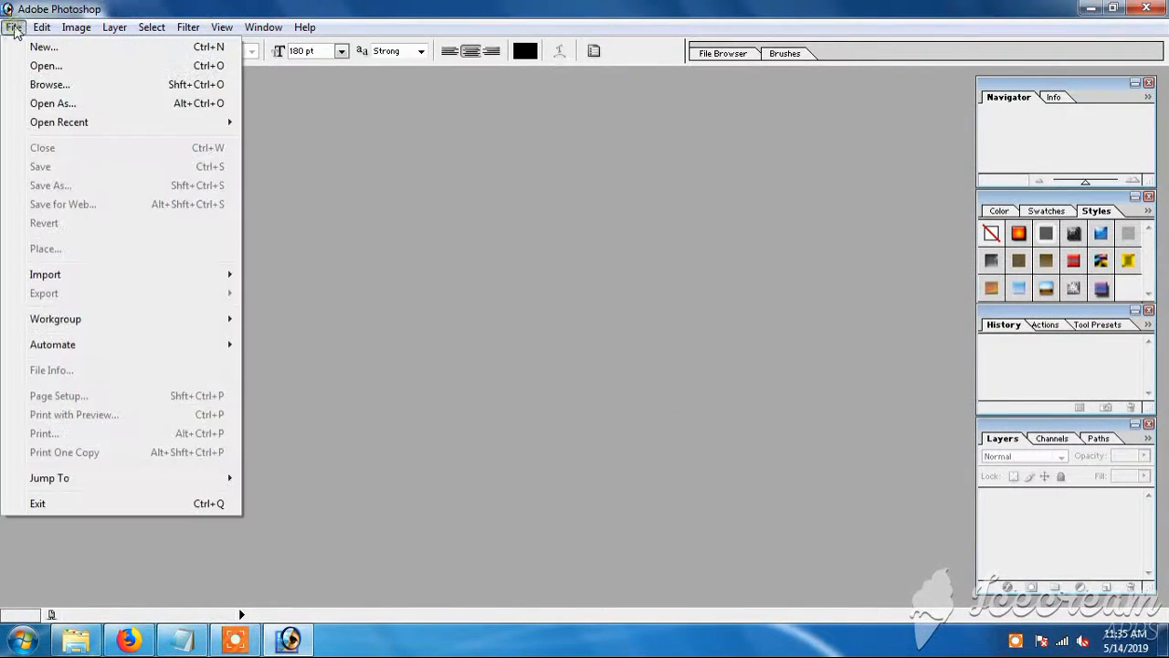
{"action": "left_click", "coordinate": [43, 48]}
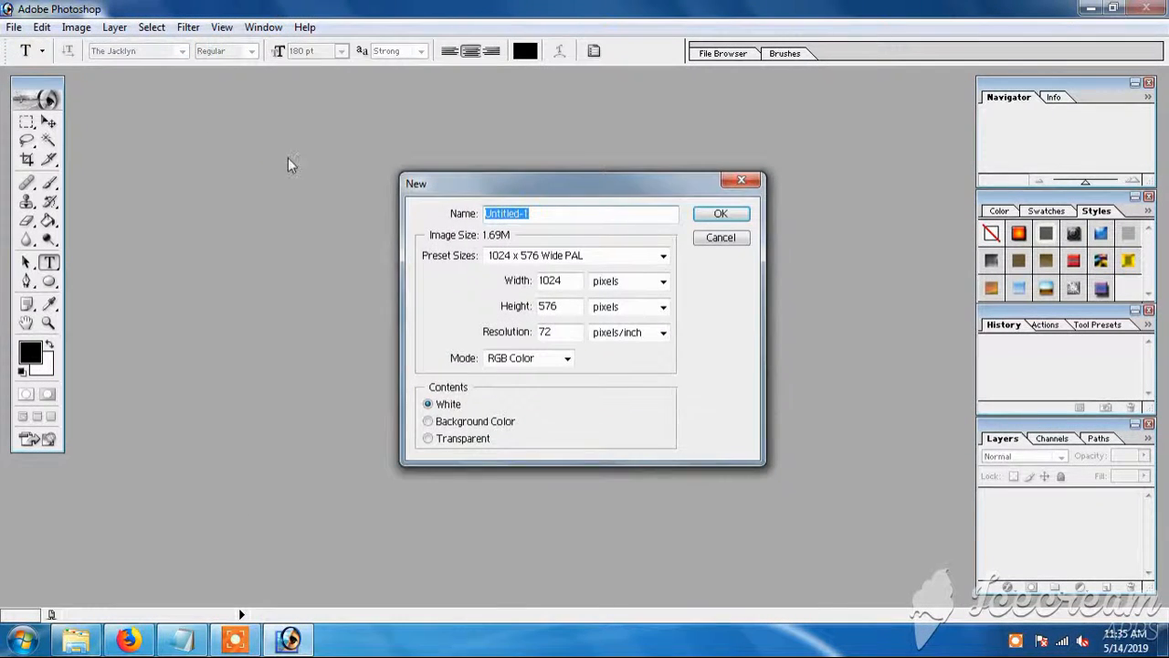
{"action": "left_click", "coordinate": [664, 256]}
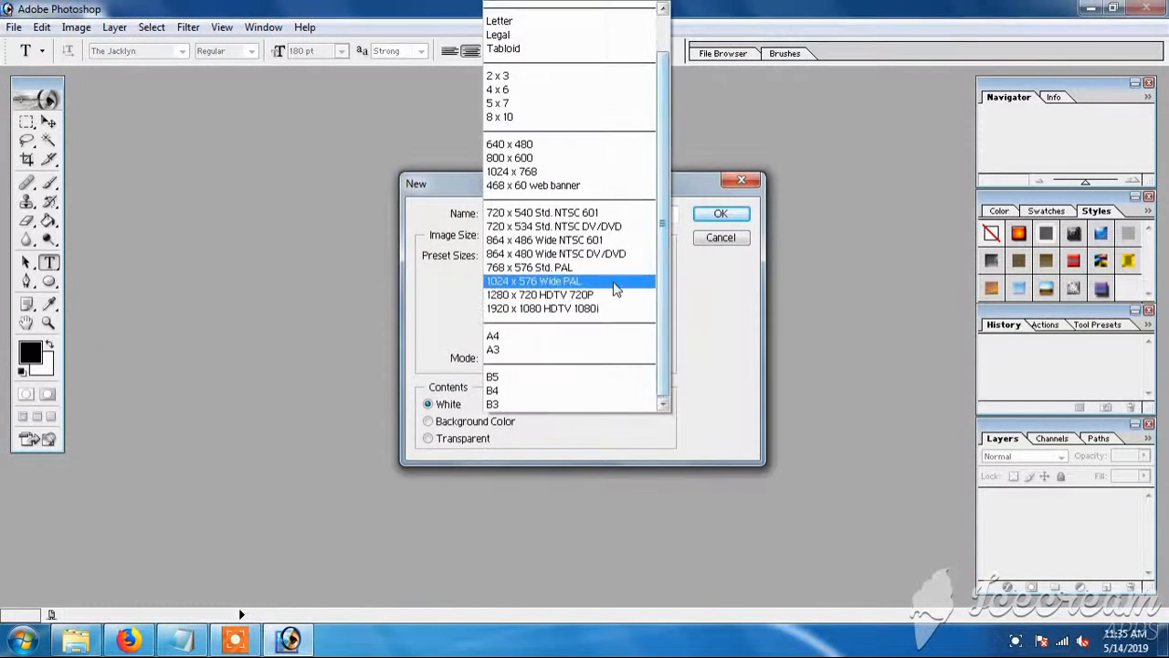
{"action": "left_click", "coordinate": [604, 311]}
{"action": "left_click", "coordinate": [722, 214]}
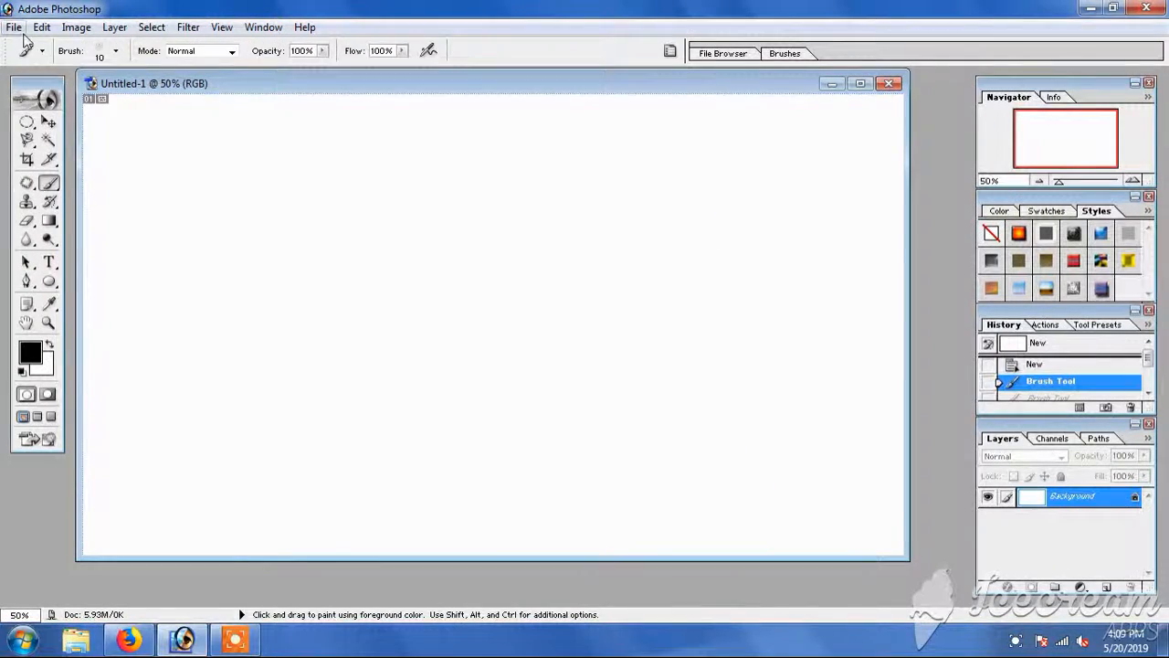
Open the cartoon bird JPEG 815NJCPhqtL._SX425_ from the Desktop.
{"action": "left_click", "coordinate": [16, 28]}
{"action": "left_click", "coordinate": [46, 67]}
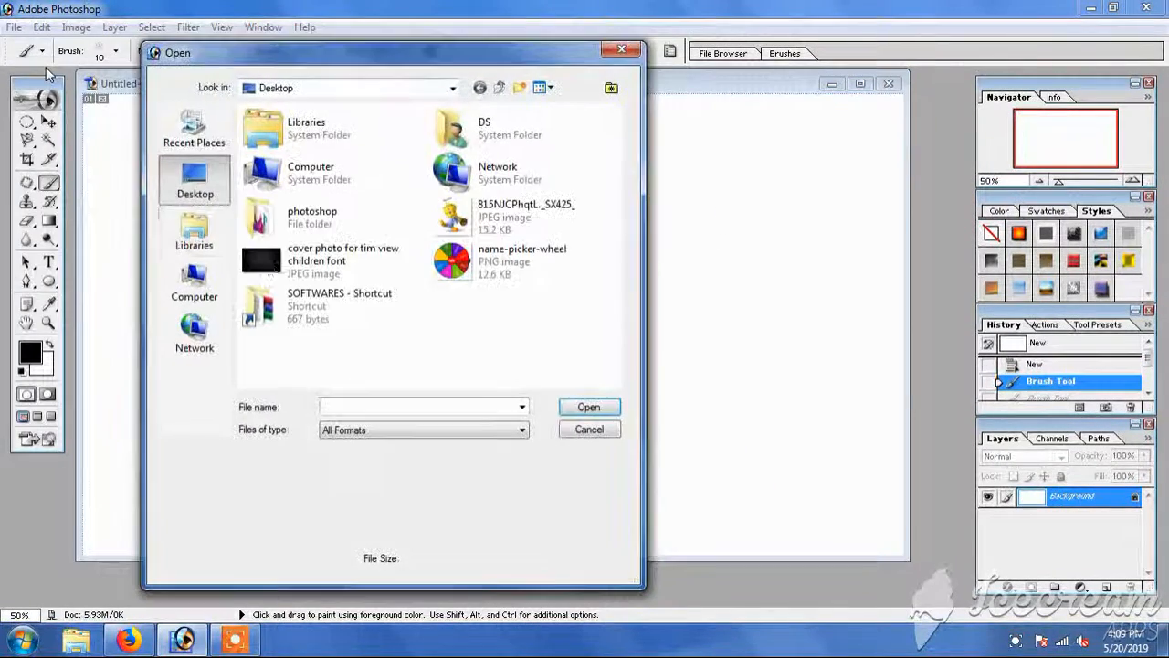
{"action": "left_click", "coordinate": [494, 227]}
{"action": "left_click", "coordinate": [589, 408]}
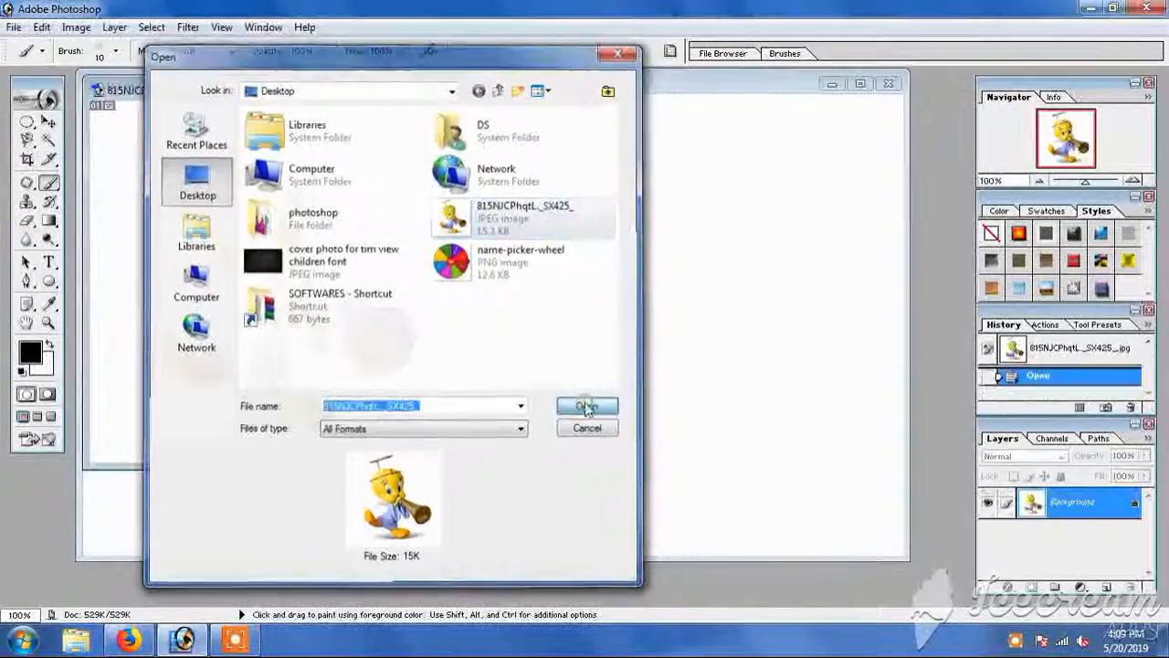
Select the bird picture's white background with the Magic Wand and invert the selection to the character.
{"action": "left_click", "coordinate": [48, 139]}
{"action": "left_click", "coordinate": [128, 215]}
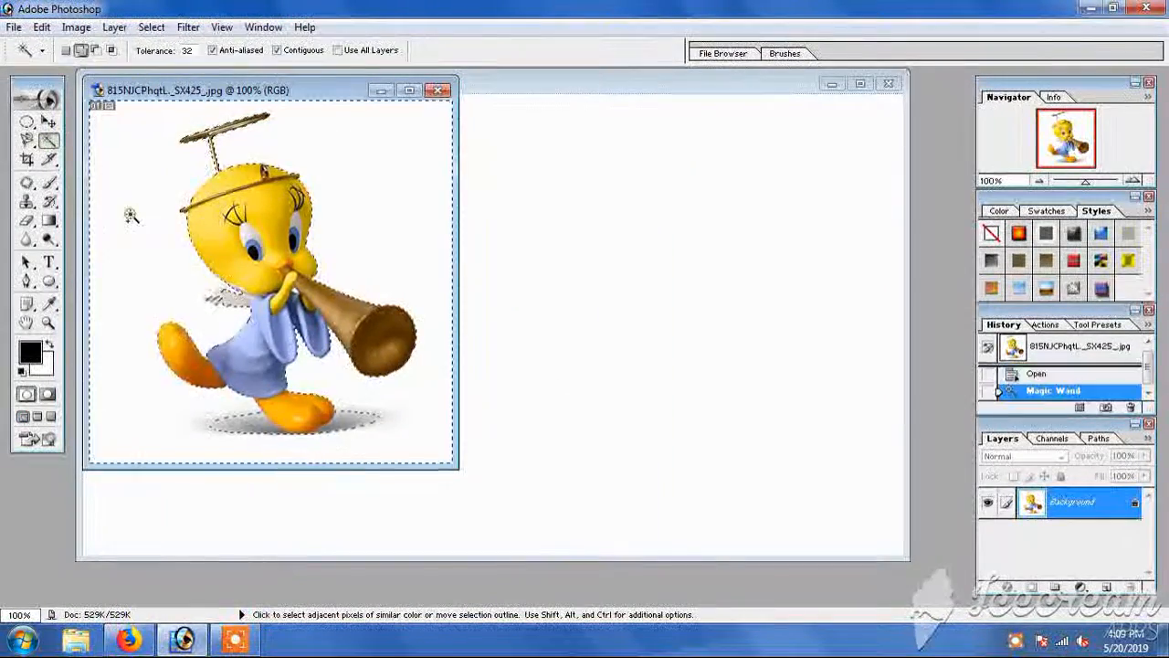
{"action": "key", "text": "ctrl+shift+i"}
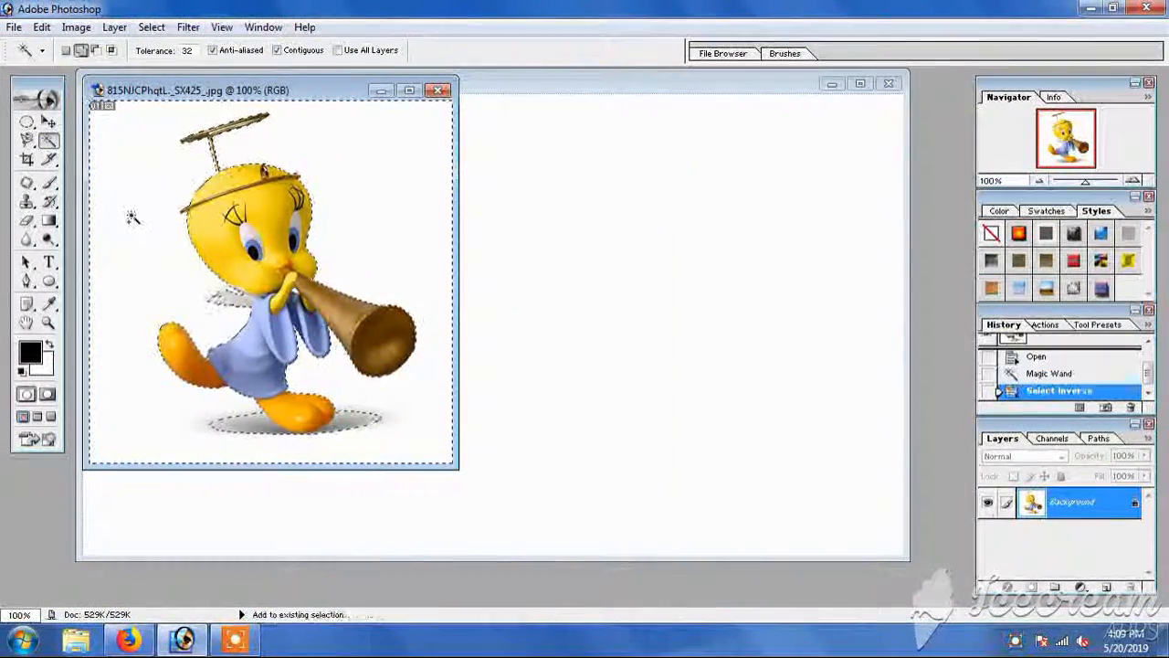
Move the selected bird into Untitled-1, scale it to about 213% wide and 215% high, and place it on the canvas's right side.
{"action": "left_click", "coordinate": [49, 121]}
{"action": "left_click_drag", "start_coordinate": [270, 340], "coordinate": [603, 255]}
{"action": "left_click_drag", "start_coordinate": [679, 304], "coordinate": [819, 485]}
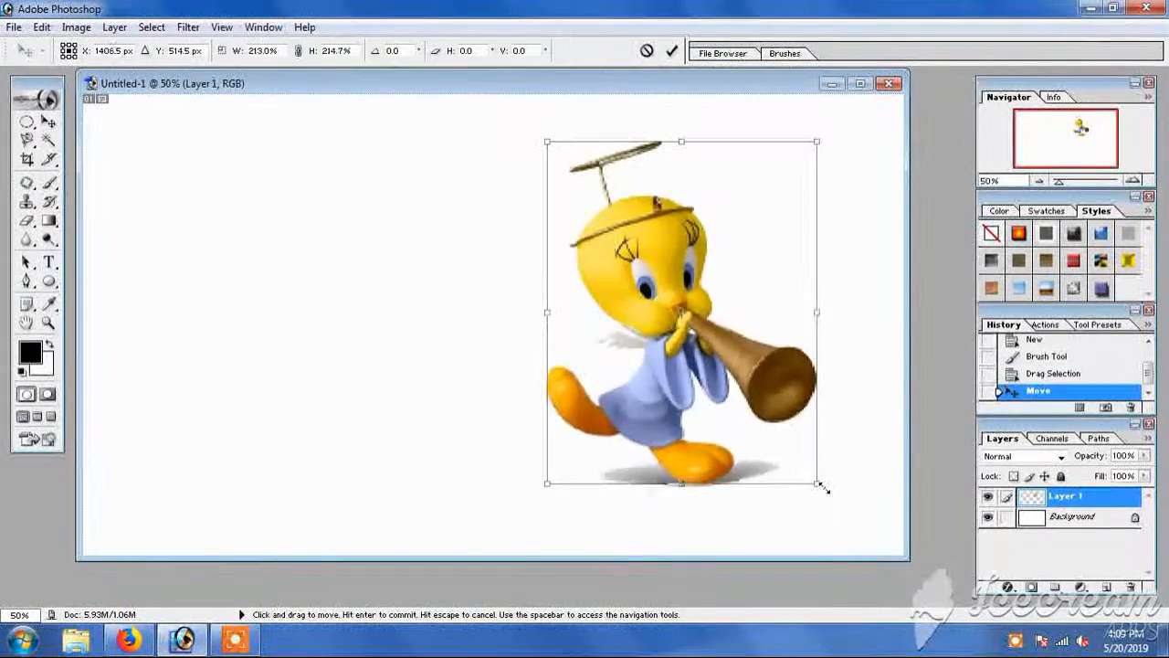
{"action": "key", "text": "Return"}
{"action": "left_click_drag", "start_coordinate": [689, 421], "coordinate": [712, 434]}
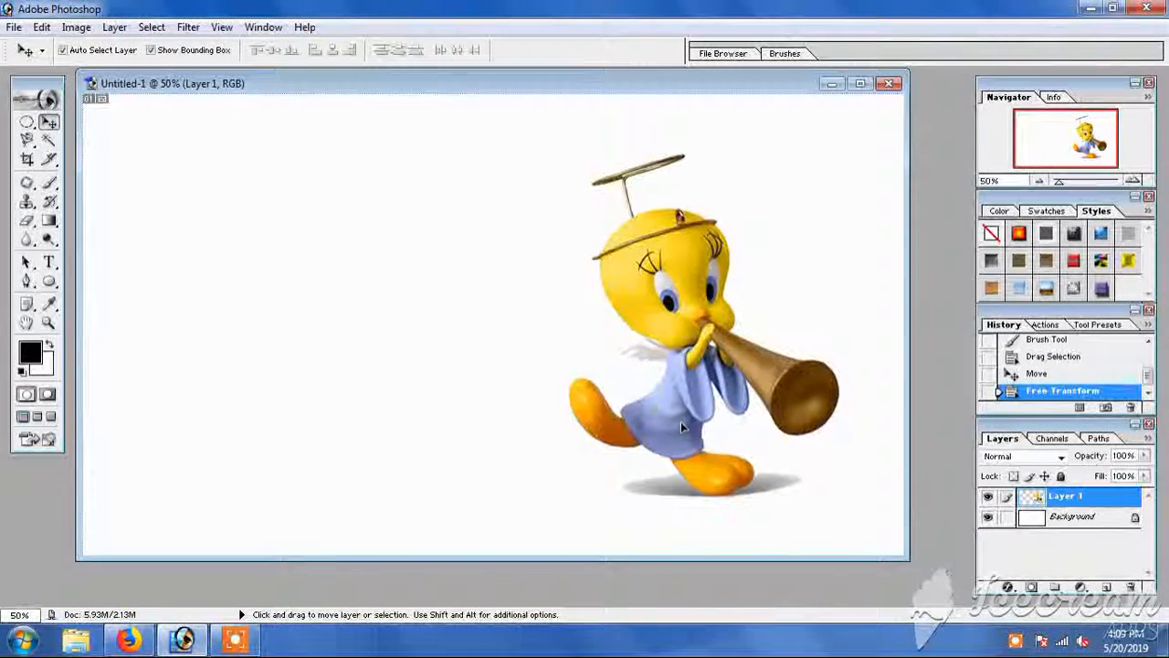
Duplicate Layer 1 as Layer 1 copy and move the copy to the left of the original bird.
{"action": "right_click", "coordinate": [1087, 504]}
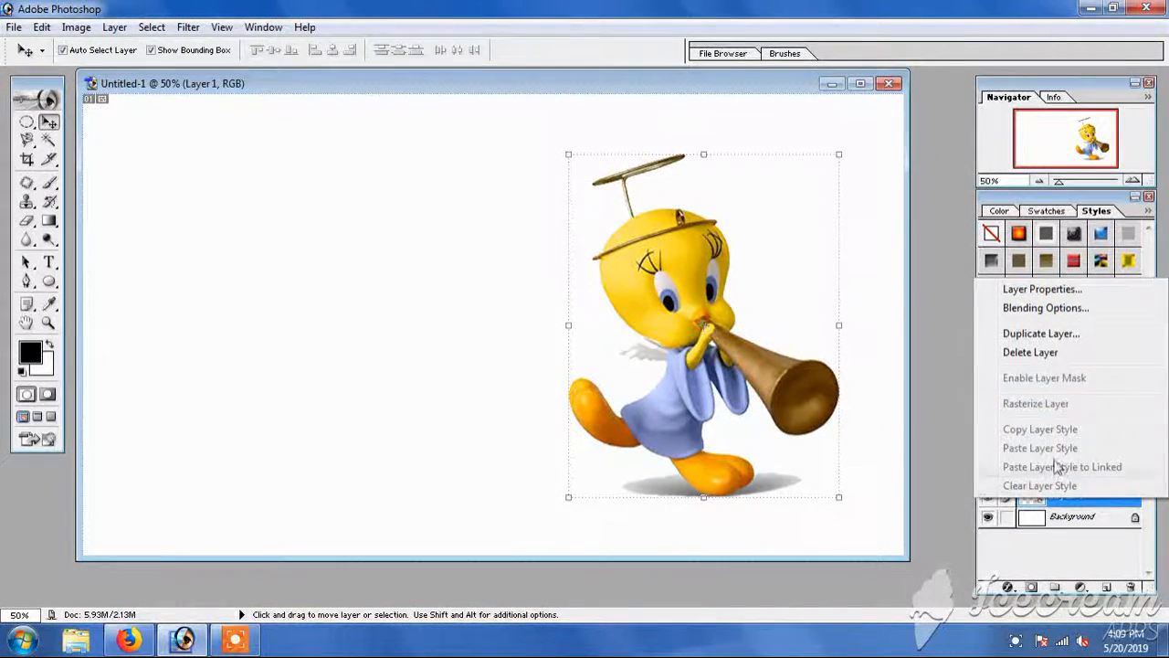
{"action": "left_click", "coordinate": [1032, 336]}
{"action": "left_click", "coordinate": [717, 279]}
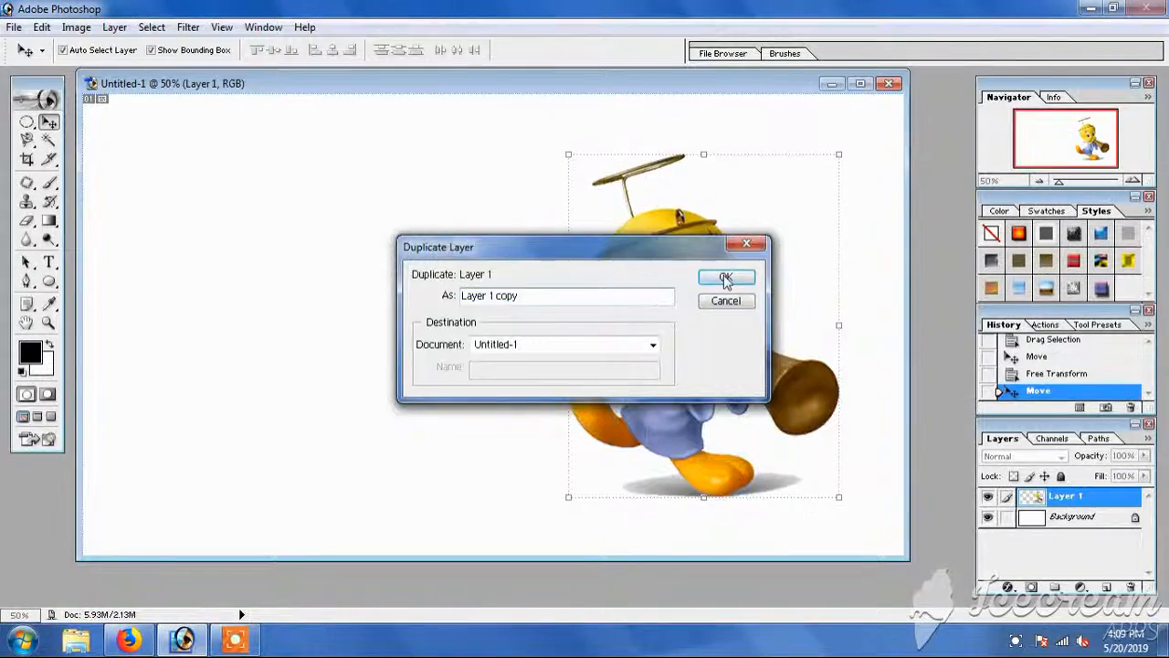
{"action": "left_click_drag", "start_coordinate": [655, 421], "coordinate": [540, 420]}
Enlarge the copied bird to about 124% width and 120% height, and shift it slightly toward the original.
{"action": "left_click_drag", "start_coordinate": [458, 500], "coordinate": [398, 536]}
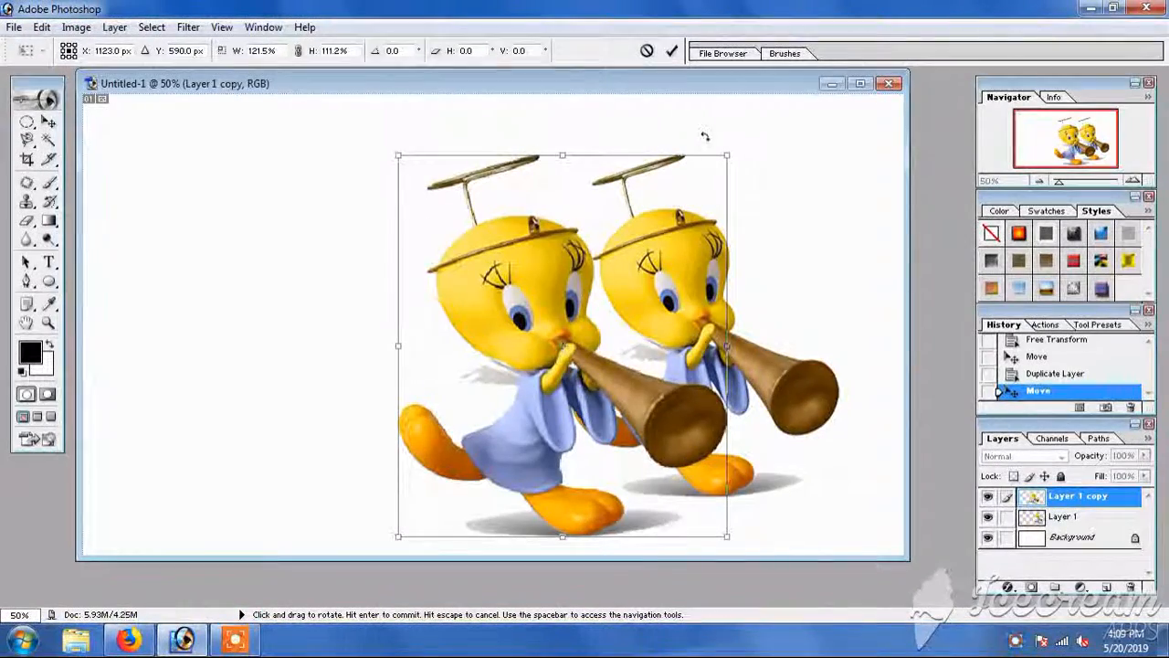
{"action": "left_click_drag", "start_coordinate": [730, 153], "coordinate": [739, 122]}
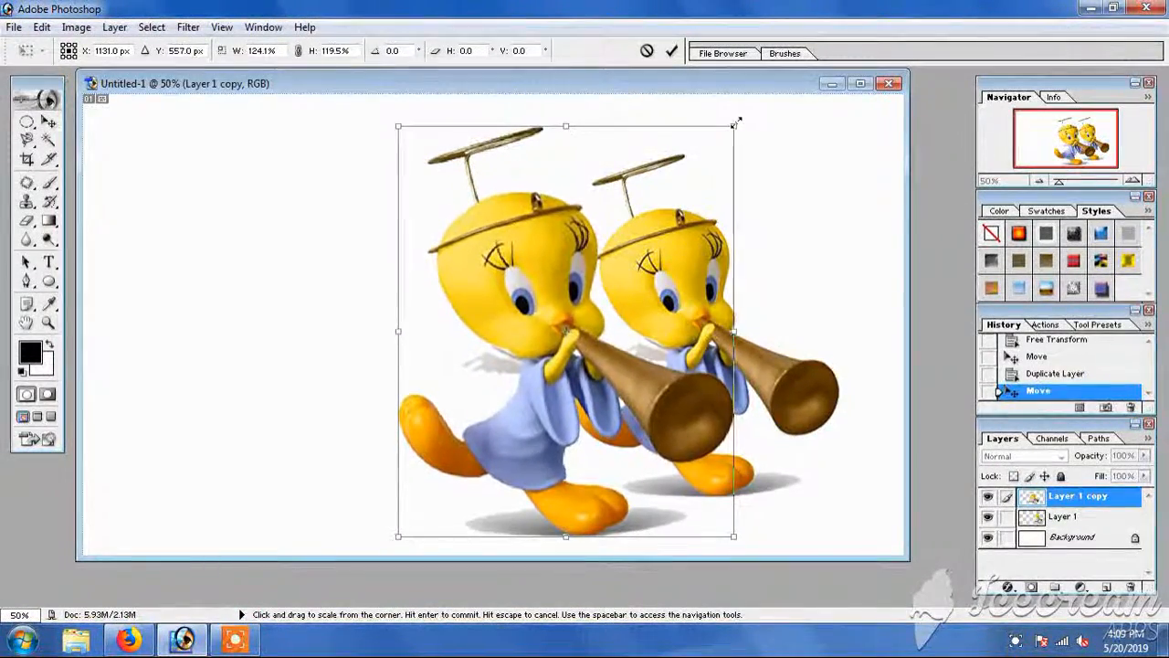
{"action": "key", "text": "Return"}
{"action": "left_click_drag", "start_coordinate": [533, 311], "coordinate": [550, 304]}
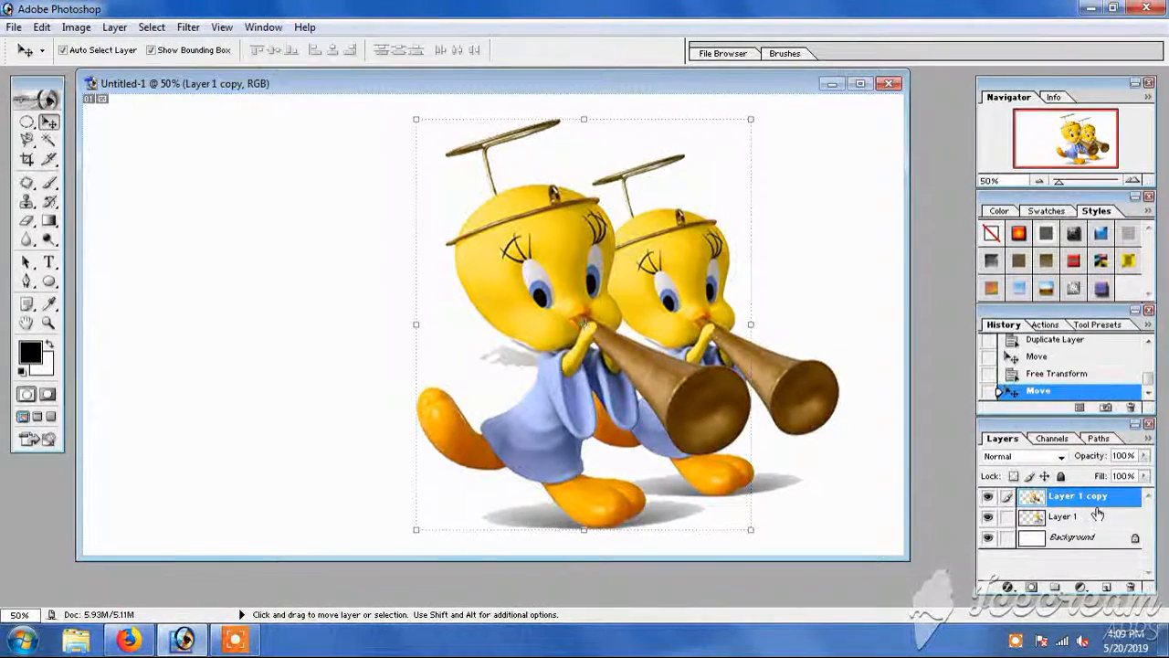
Place Layer 1 copy beneath Layer 1 and add a layer mask to both bird layers.
{"action": "left_click_drag", "start_coordinate": [1087, 499], "coordinate": [1086, 525]}
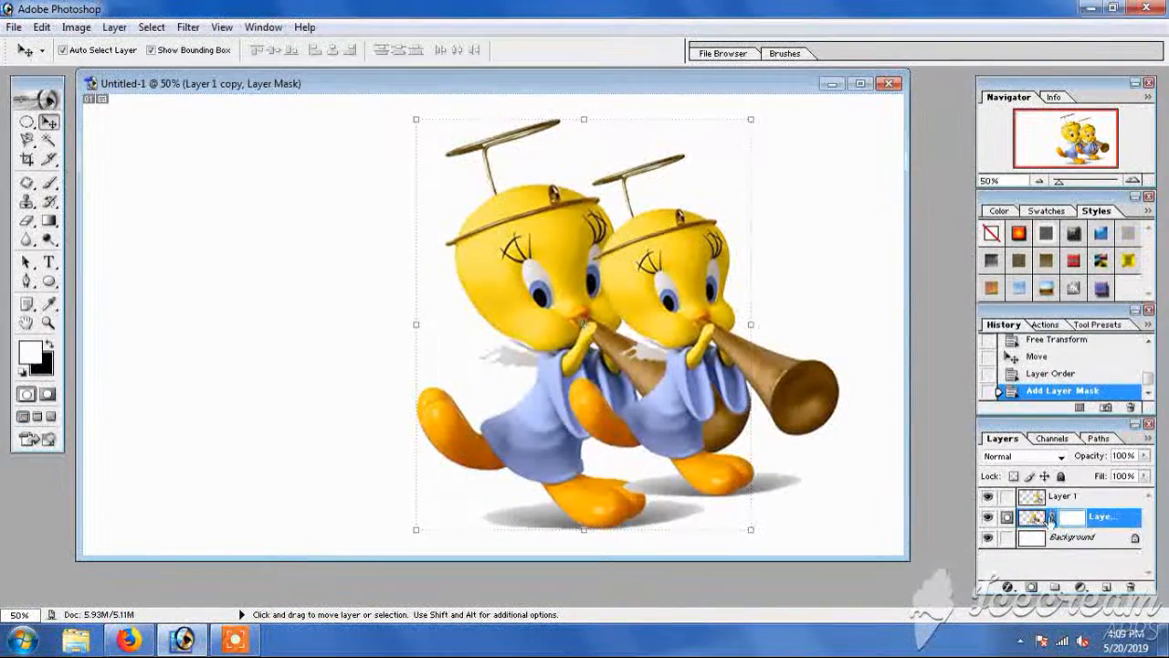
{"action": "left_click", "coordinate": [1060, 497]}
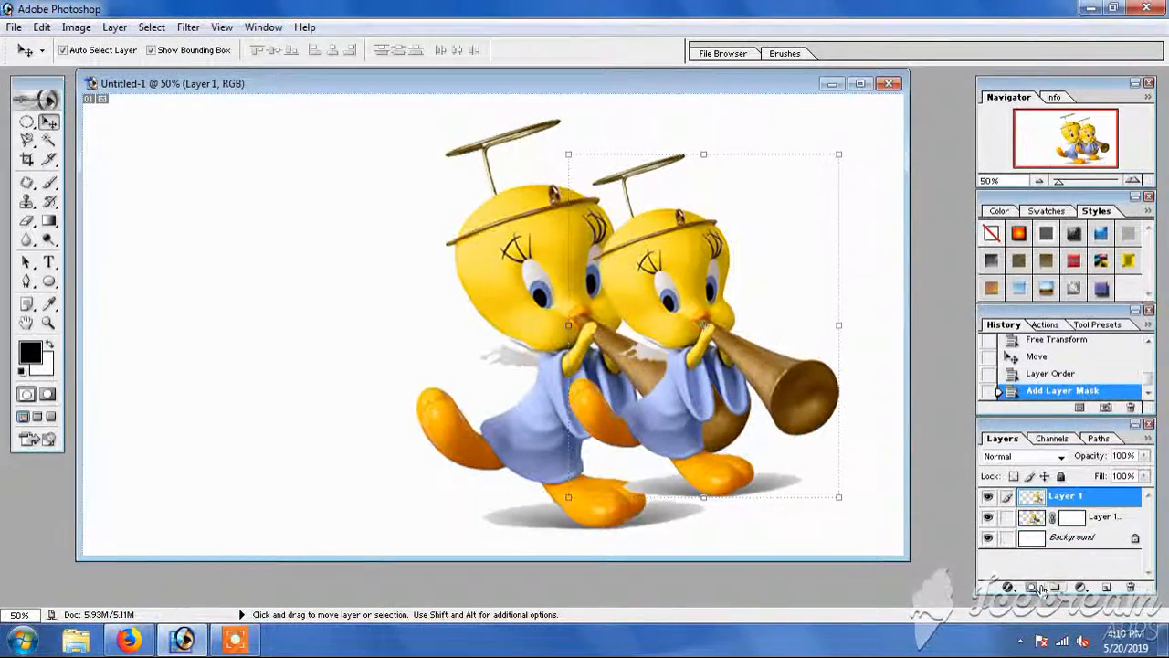
{"action": "left_click", "coordinate": [1033, 587]}
Invert the layer mask of Layer 1 copy to black.
{"action": "left_click", "coordinate": [1073, 518]}
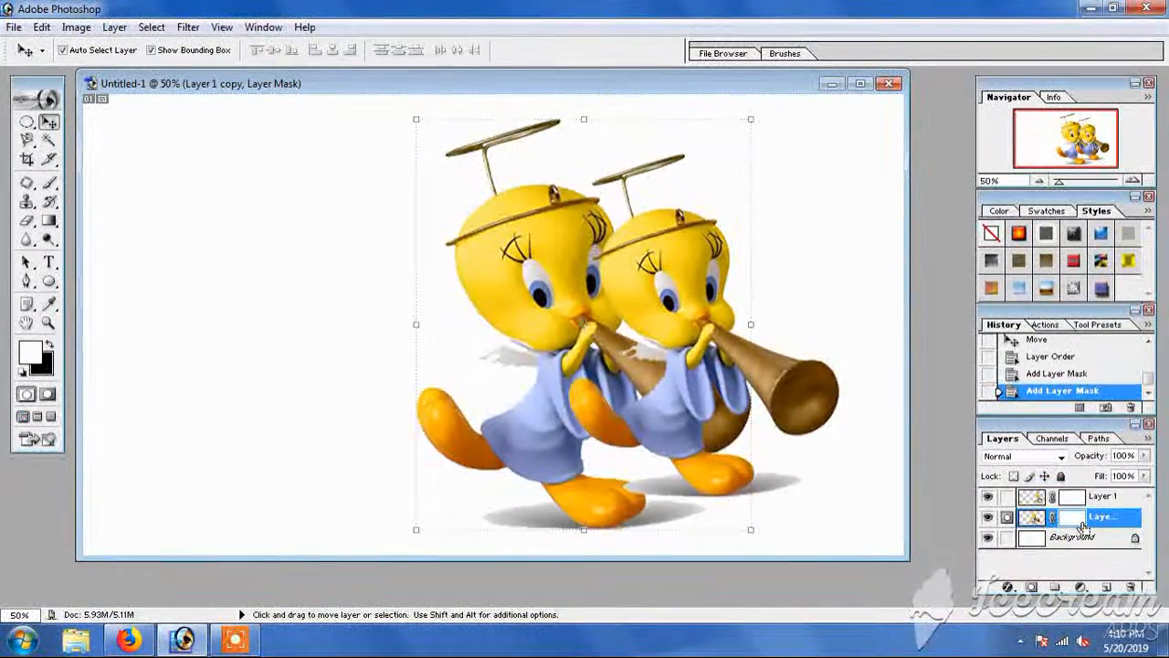
{"action": "key", "text": "ctrl+i"}
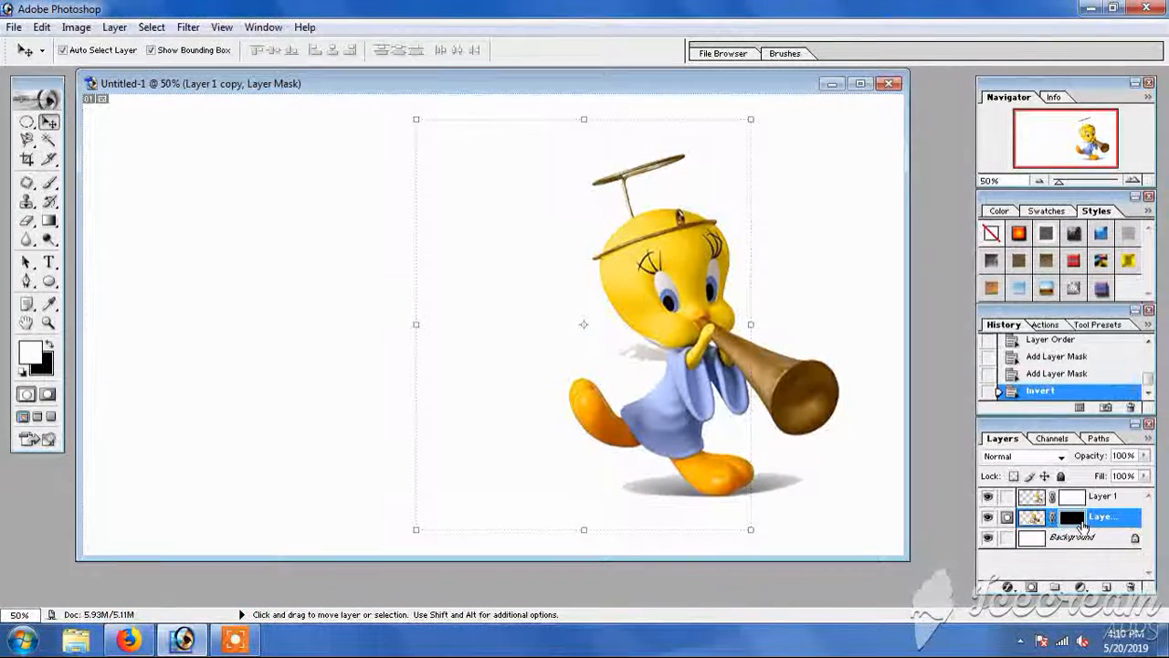
Add a 36 pt text note reading "click ctrl +I" in the canvas's upper-left area, with the final I in Times New Roman.
{"action": "key", "text": "t"}
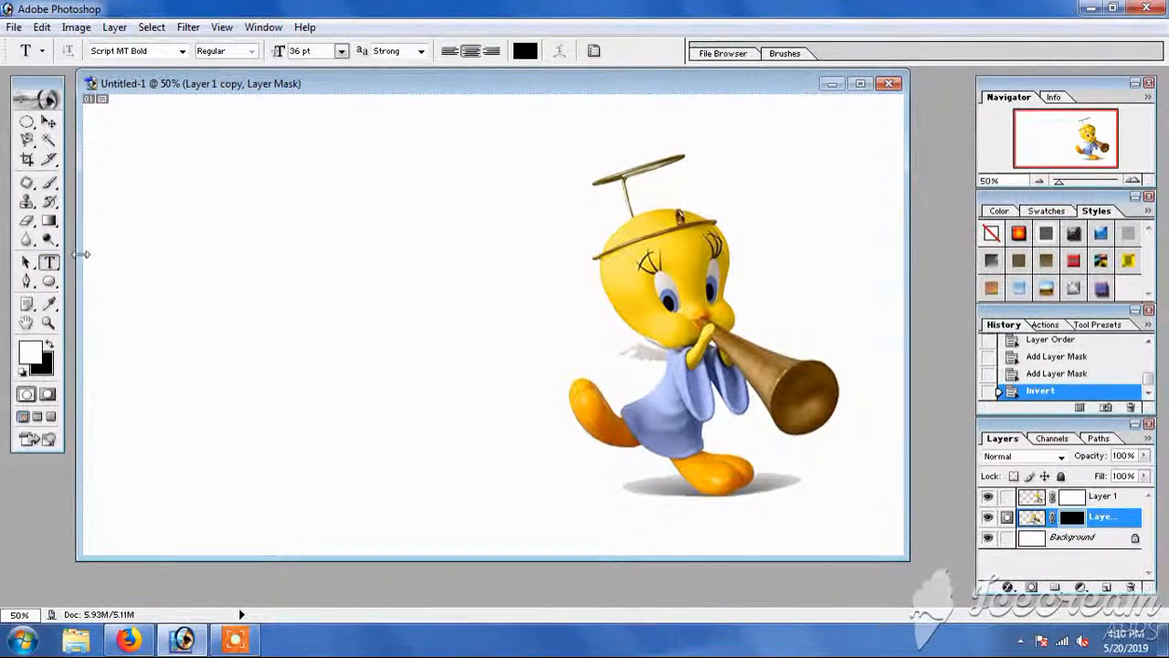
{"action": "left_click_drag", "start_coordinate": [90, 143], "coordinate": [255, 184]}
{"action": "type", "text": "click ctrl +"}
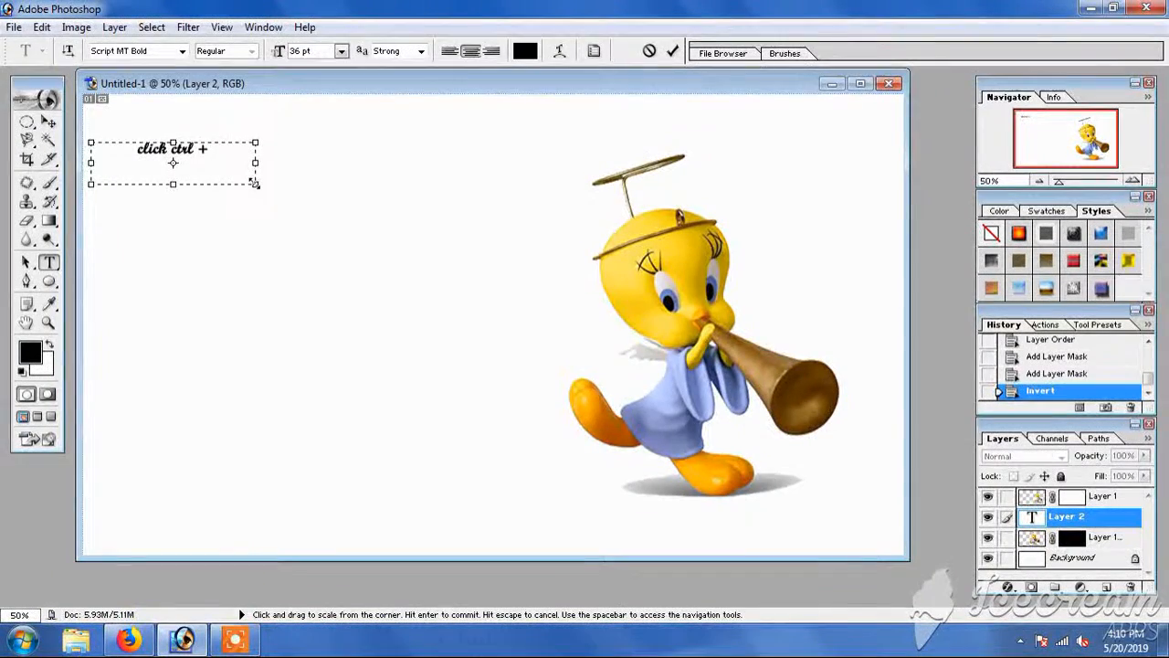
{"action": "type", "text": "J"}
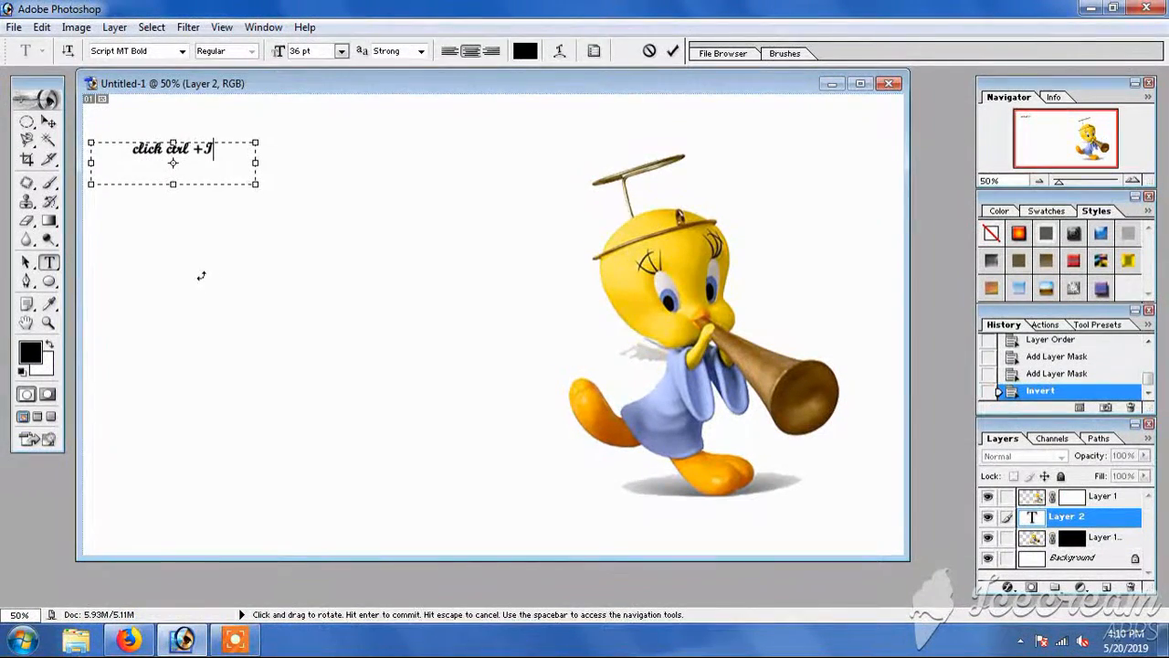
{"action": "key", "text": "BackSpace"}
{"action": "left_click", "coordinate": [127, 53]}
{"action": "type", "text": "Times New Roman"}
{"action": "key", "text": "Return"}
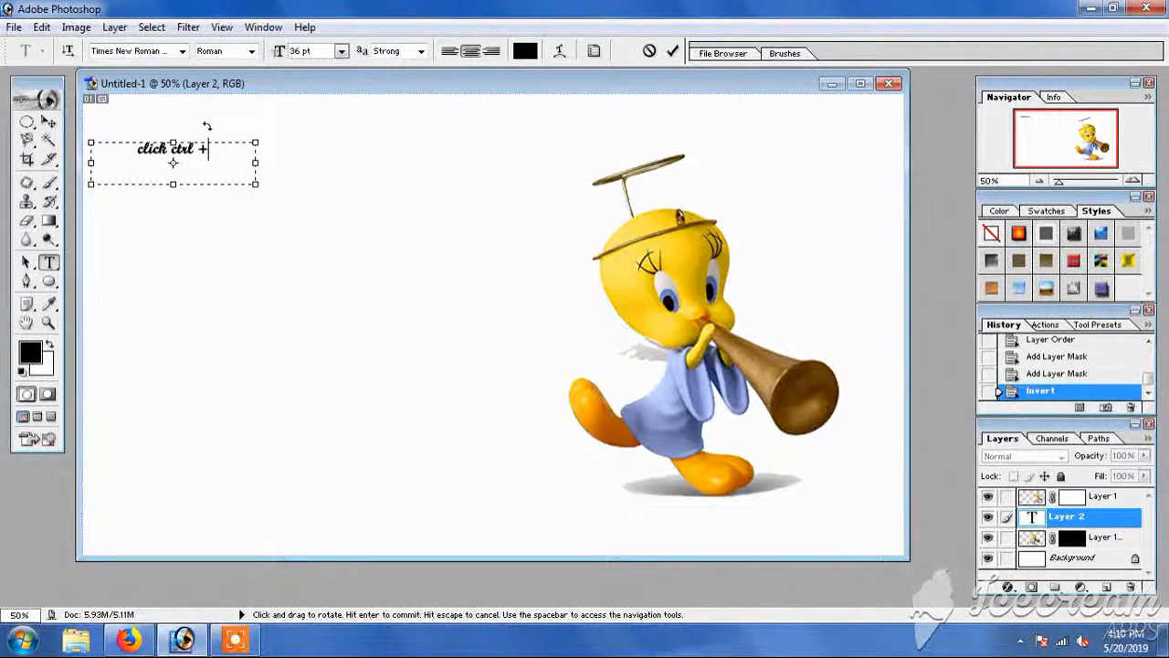
{"action": "type", "text": "I"}
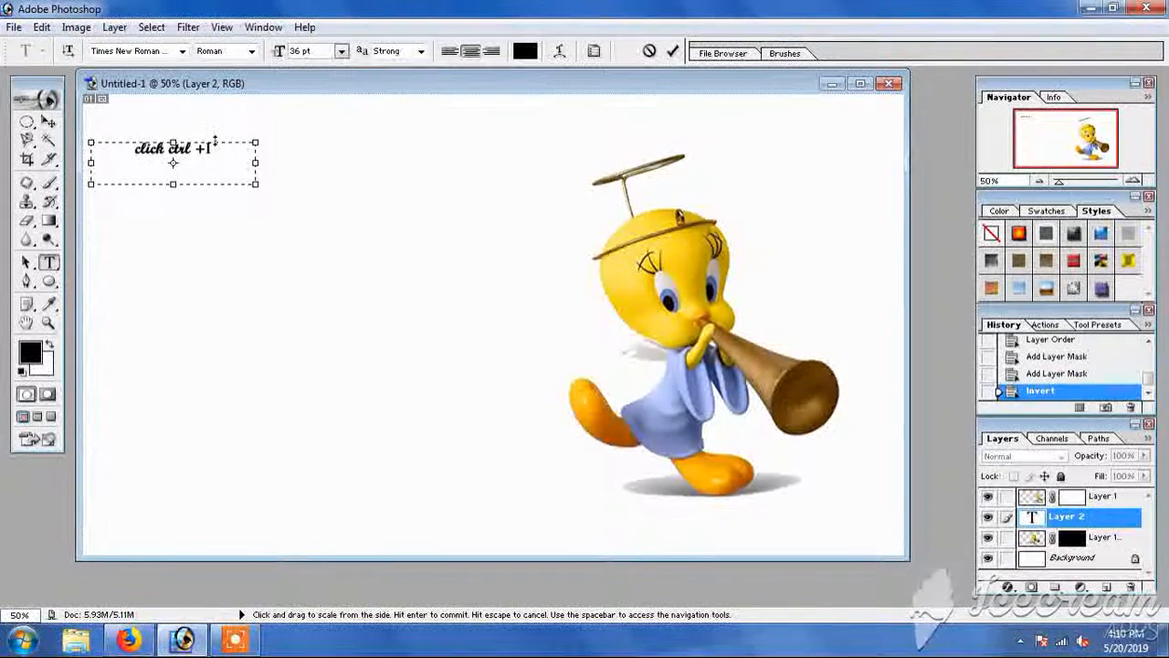
{"action": "left_click", "coordinate": [48, 185]}
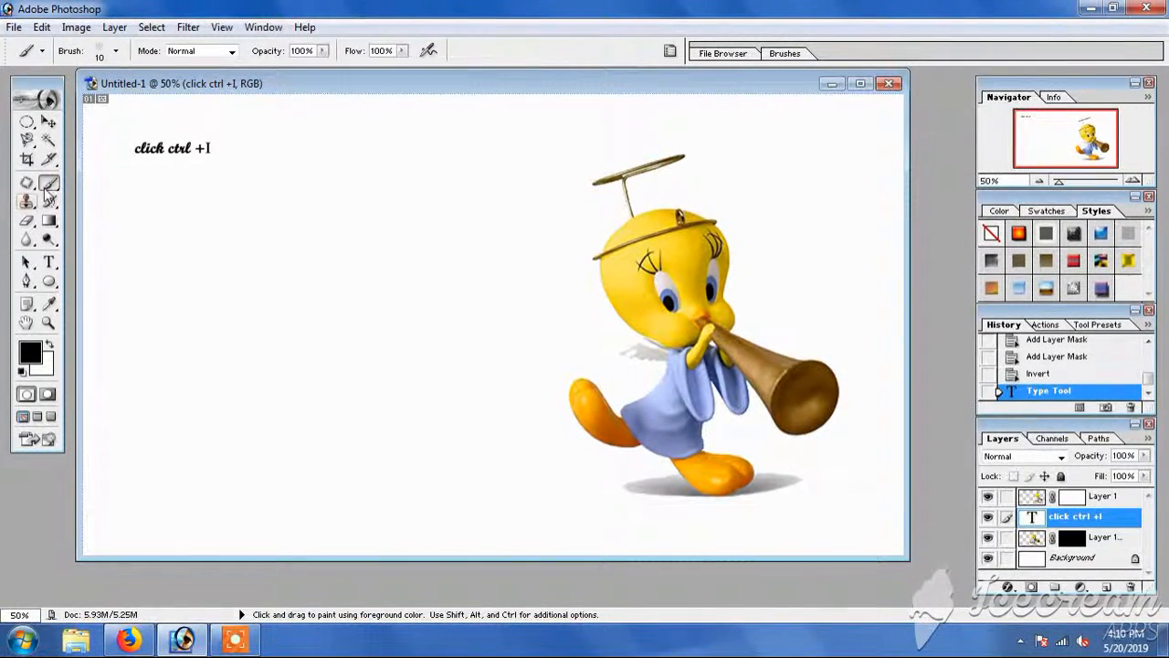
Delete the "click ctrl +I" text layer.
{"action": "right_click", "coordinate": [392, 278]}
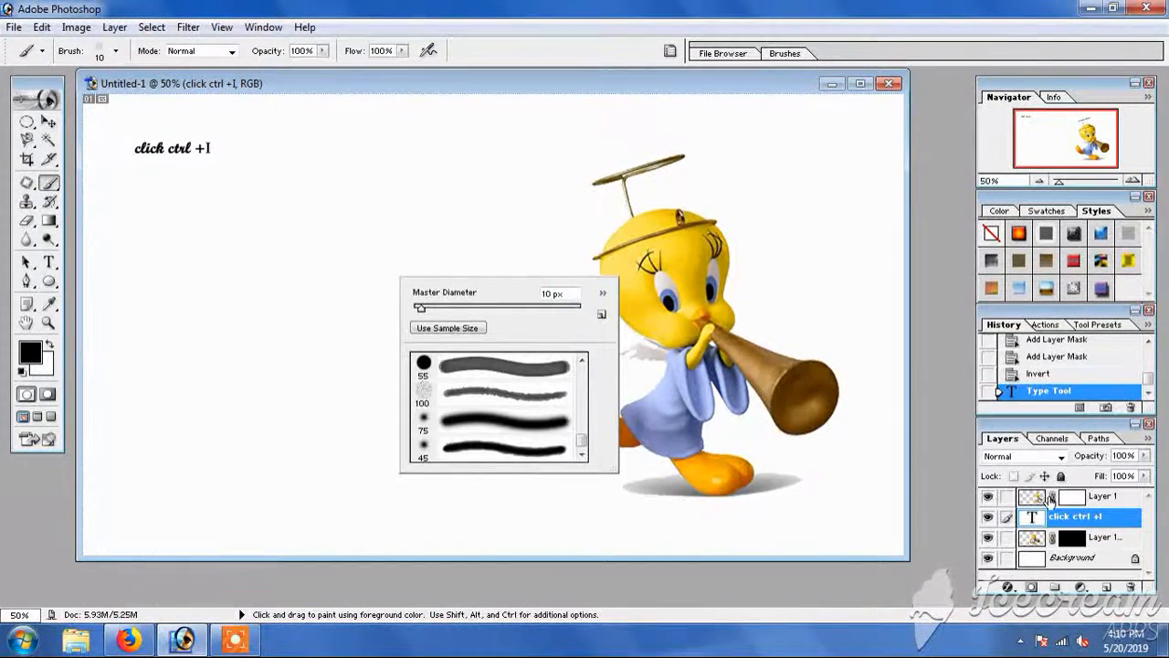
{"action": "left_click", "coordinate": [1032, 498]}
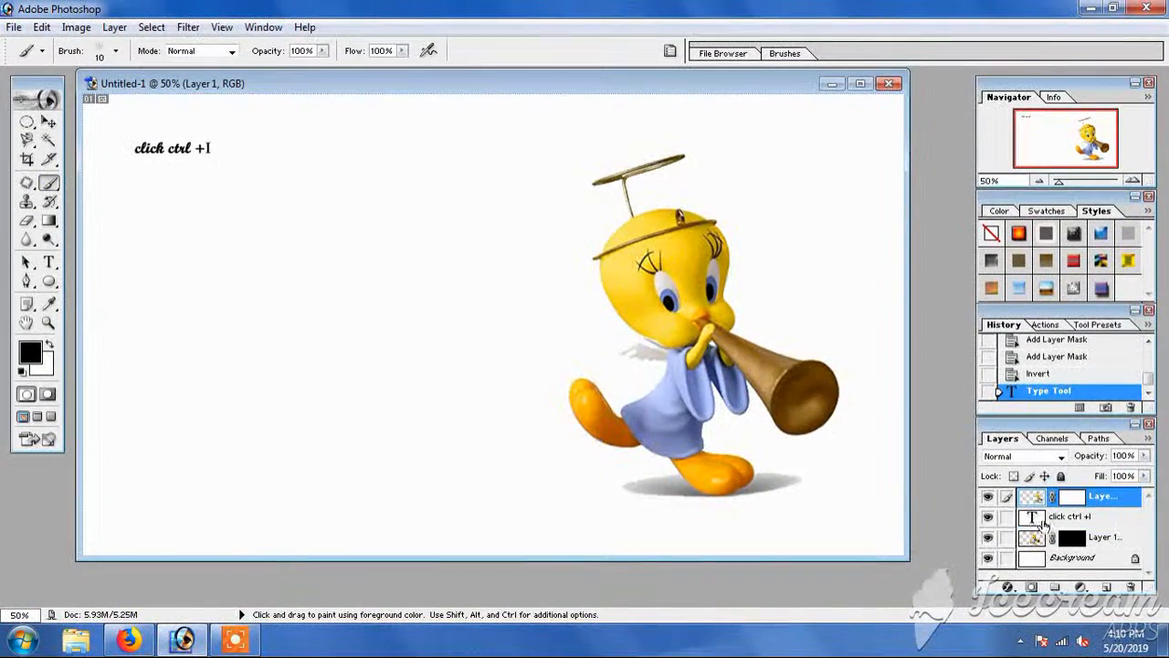
{"action": "left_click", "coordinate": [1130, 587]}
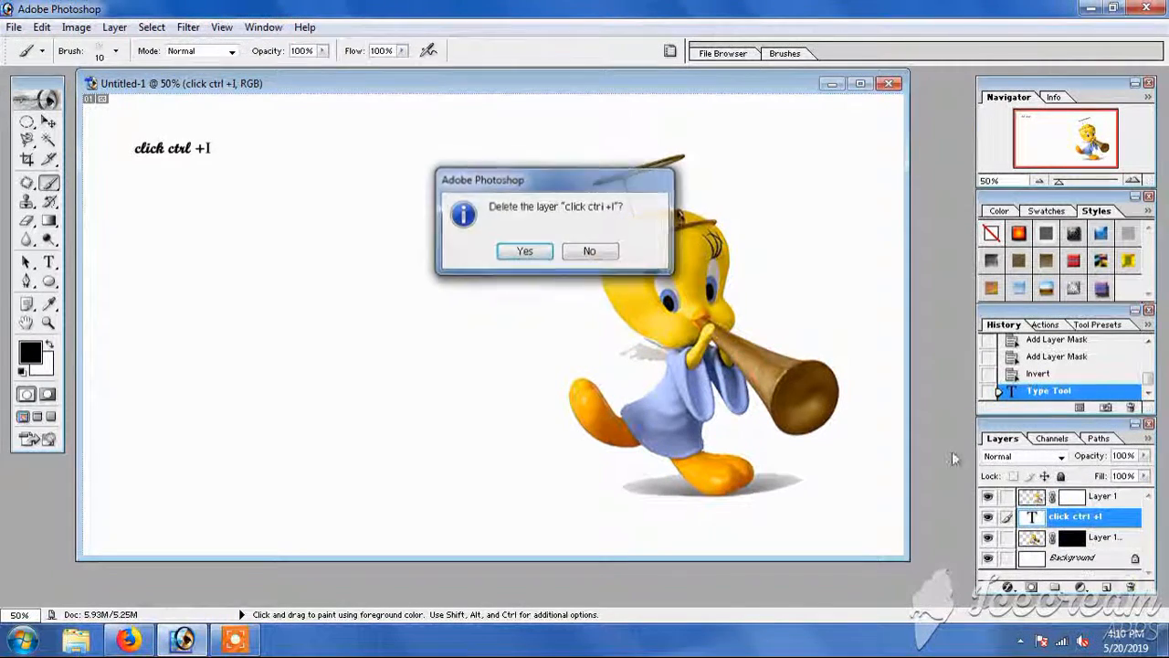
{"action": "left_click", "coordinate": [520, 249]}
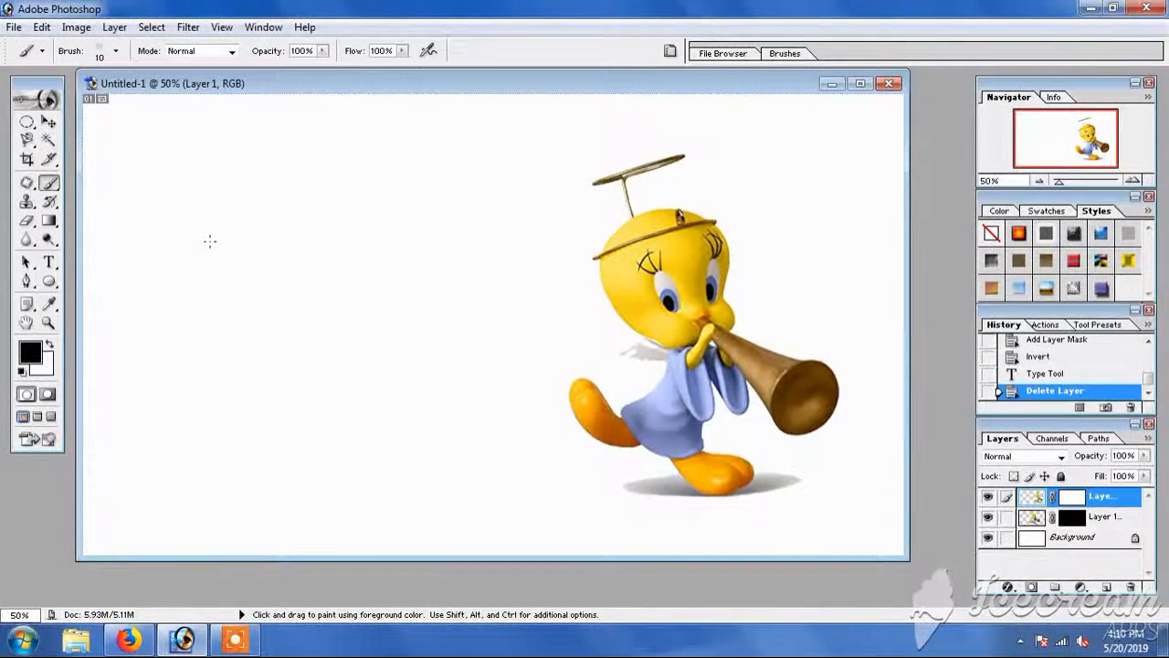
Choose the 74 px scattered leaf brush for Layer 1, make a black test stroke at the bird's cheek, and undo it.
{"action": "right_click", "coordinate": [210, 241]}
{"action": "scroll", "coordinate": [309, 387], "scroll_direction": "down", "scroll_amount": 4}
{"action": "scroll", "coordinate": [309, 386], "scroll_direction": "down", "scroll_amount": 5}
{"action": "left_click", "coordinate": [310, 357]}
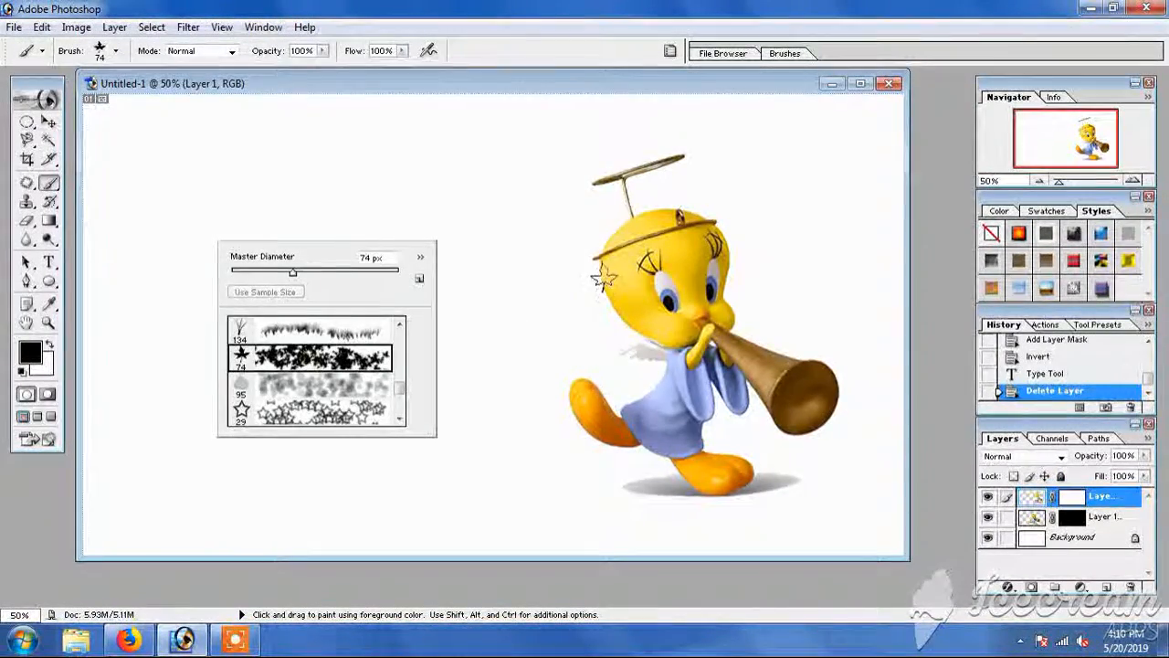
{"action": "left_click_drag", "start_coordinate": [586, 277], "coordinate": [600, 294]}
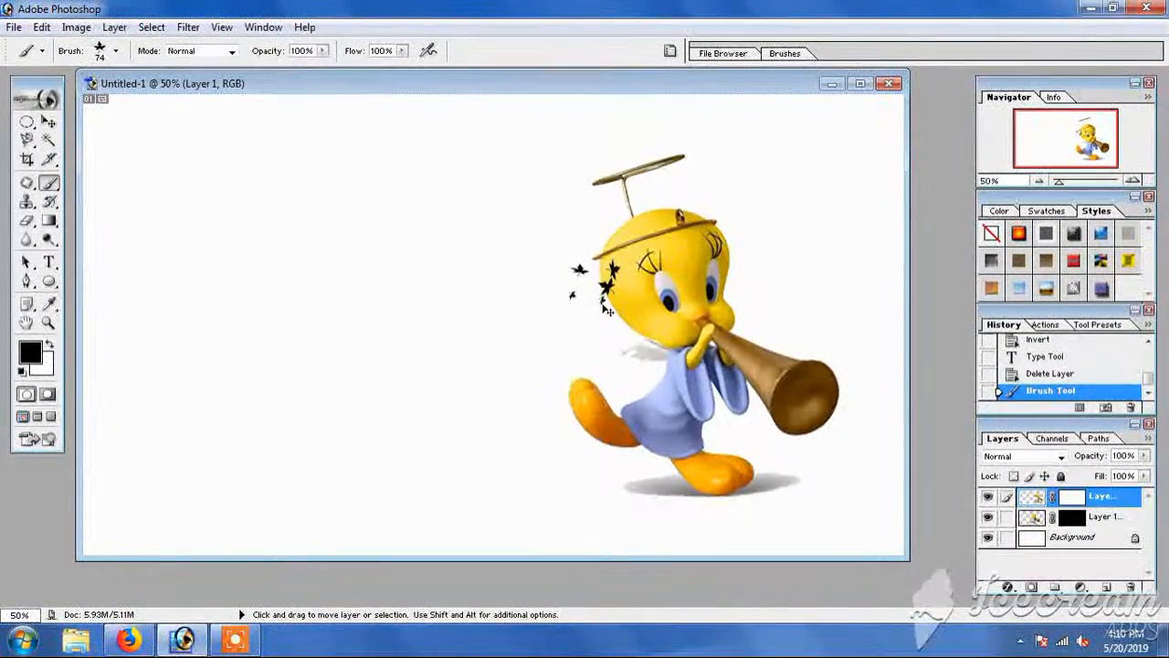
{"action": "key", "text": "ctrl+z"}
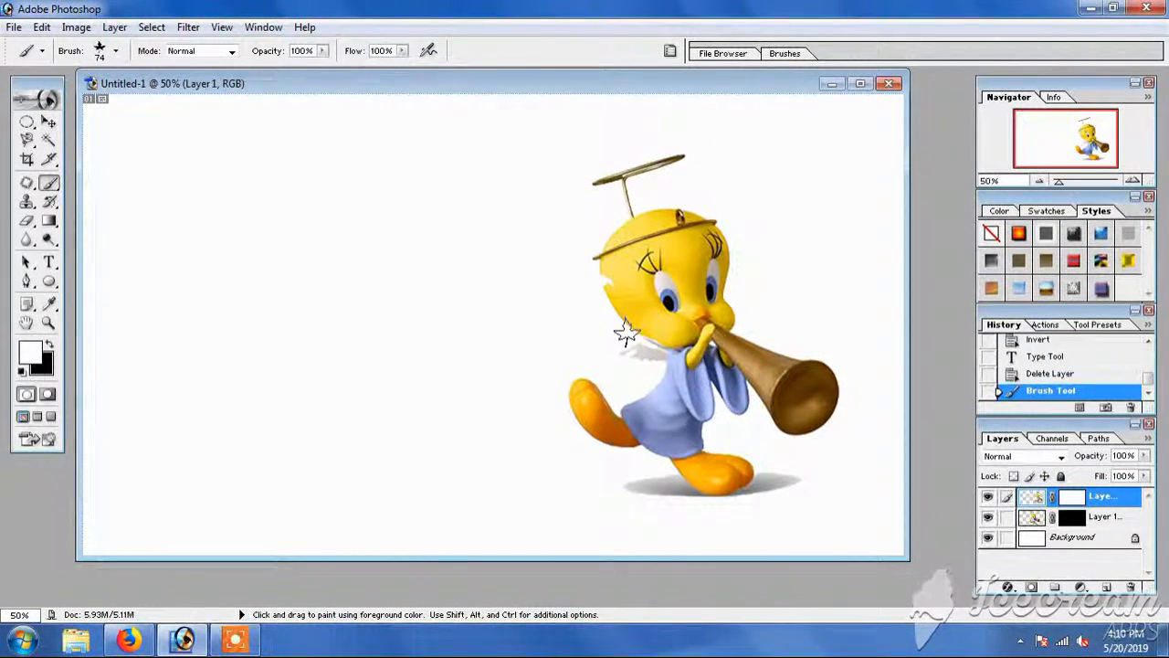
Paint white scattered leaf shapes on Layer 1 along the left side of the bird's head, face, body and tail.
{"action": "left_click", "coordinate": [610, 323]}
{"action": "left_click", "coordinate": [623, 343]}
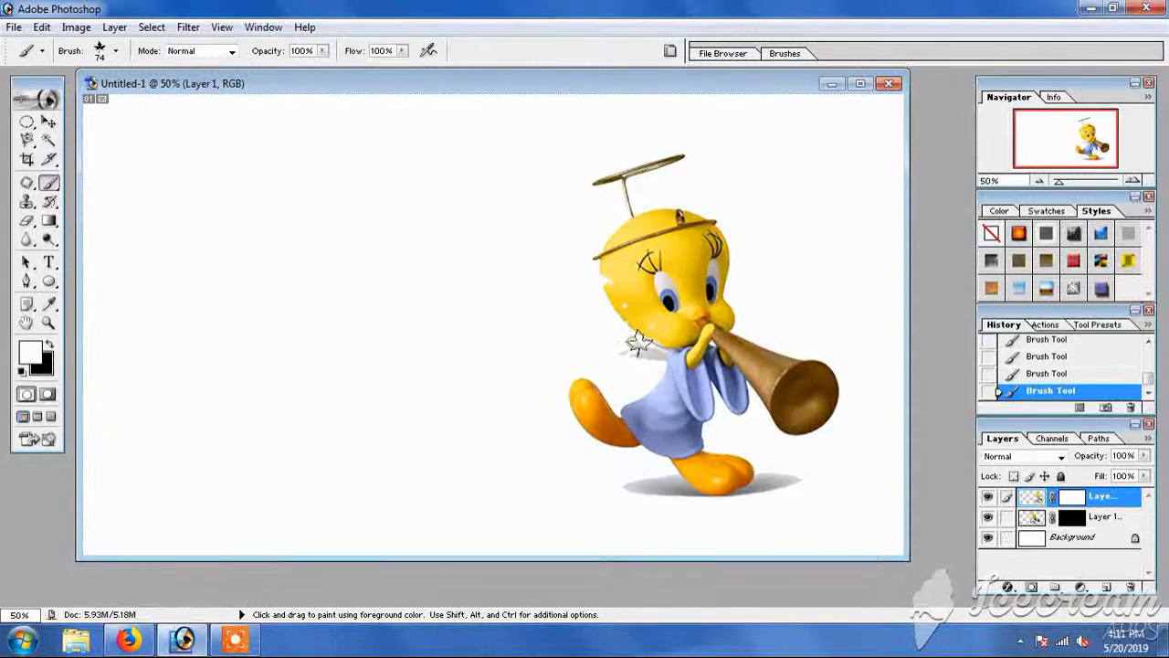
{"action": "left_click", "coordinate": [654, 360]}
{"action": "mouse_move", "coordinate": [632, 391]}
{"action": "left_mouse_down"}
{"action": "mouse_move", "coordinate": [618, 400]}
{"action": "mouse_move", "coordinate": [584, 373]}
{"action": "mouse_move", "coordinate": [571, 325]}
{"action": "left_mouse_up"}
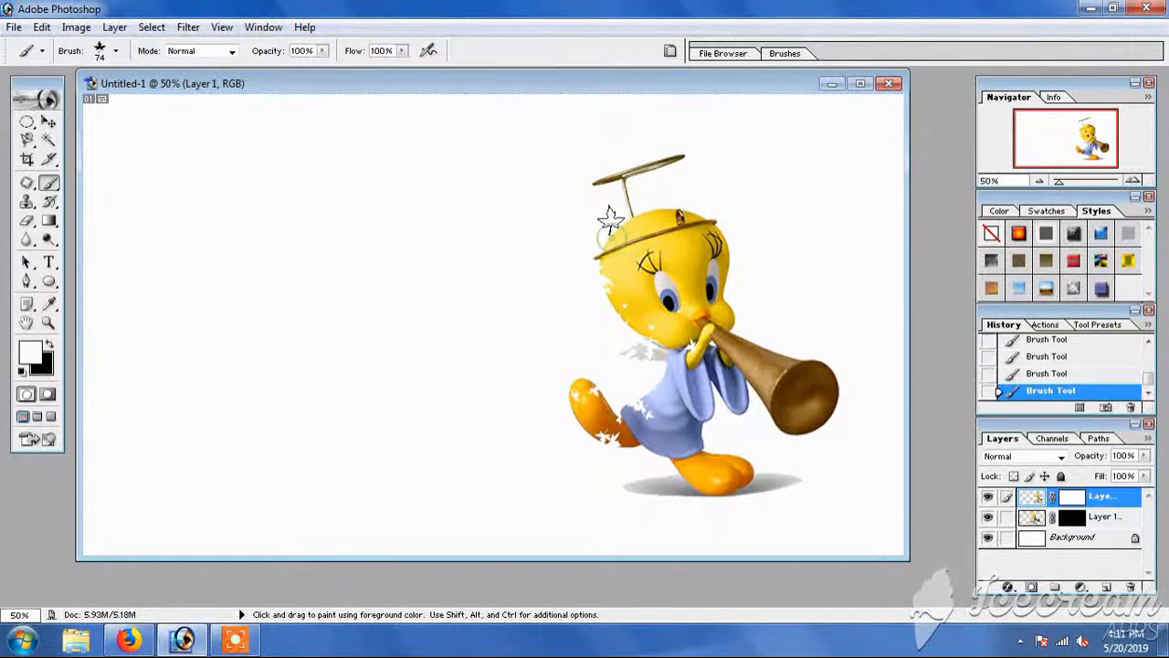
{"action": "mouse_move", "coordinate": [616, 229]}
{"action": "left_mouse_down"}
{"action": "mouse_move", "coordinate": [632, 210]}
{"action": "mouse_move", "coordinate": [612, 183]}
{"action": "left_mouse_up"}
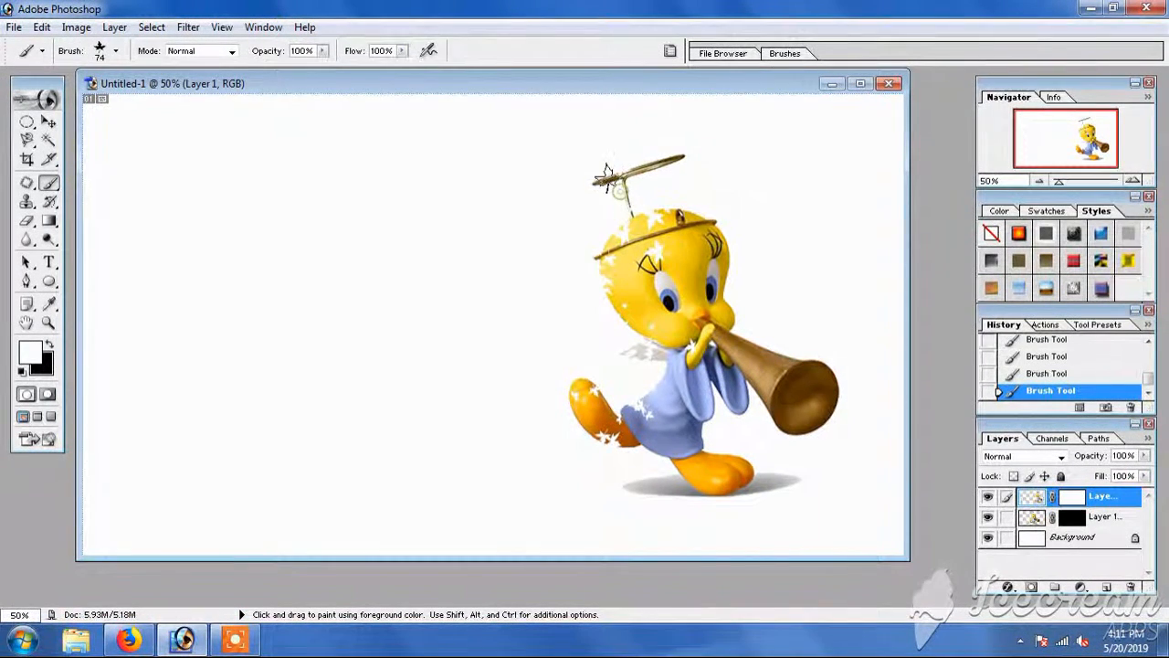
{"action": "mouse_move", "coordinate": [653, 333]}
{"action": "left_mouse_down"}
{"action": "mouse_move", "coordinate": [632, 386]}
{"action": "mouse_move", "coordinate": [520, 446]}
{"action": "mouse_move", "coordinate": [615, 425]}
{"action": "mouse_move", "coordinate": [661, 364]}
{"action": "left_mouse_up"}
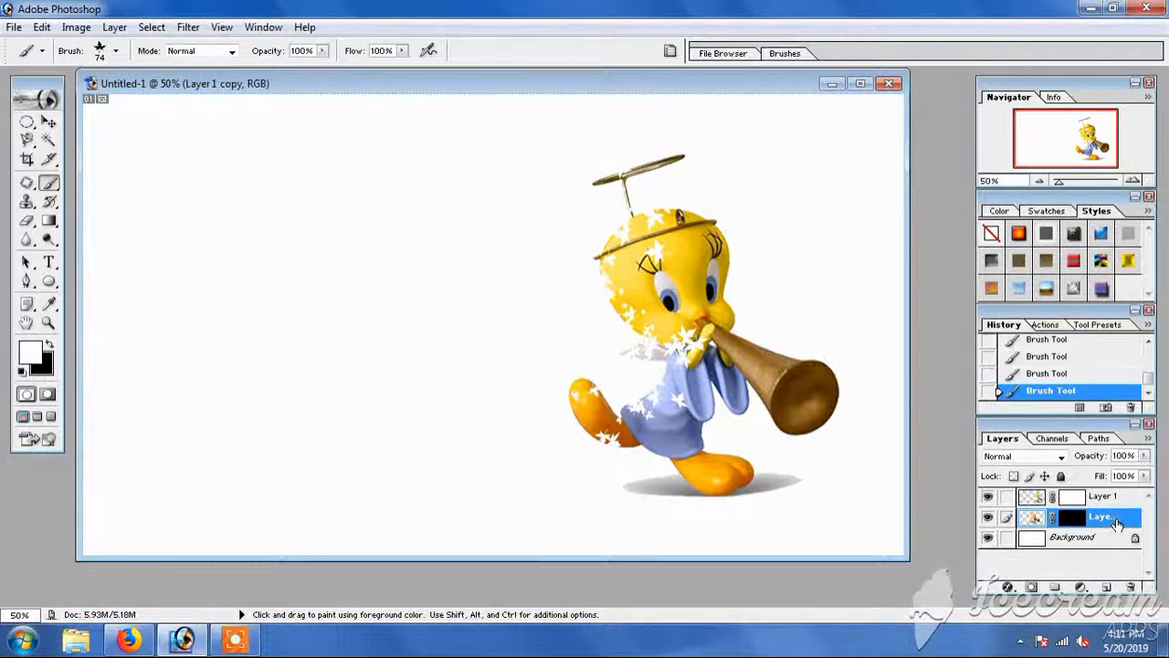
For Layer 1 copy, limit the leaf brush's dynamics to Shape Dynamics and Scattering, and set Scatter to 730% on both axes.
{"action": "left_click", "coordinate": [784, 53]}
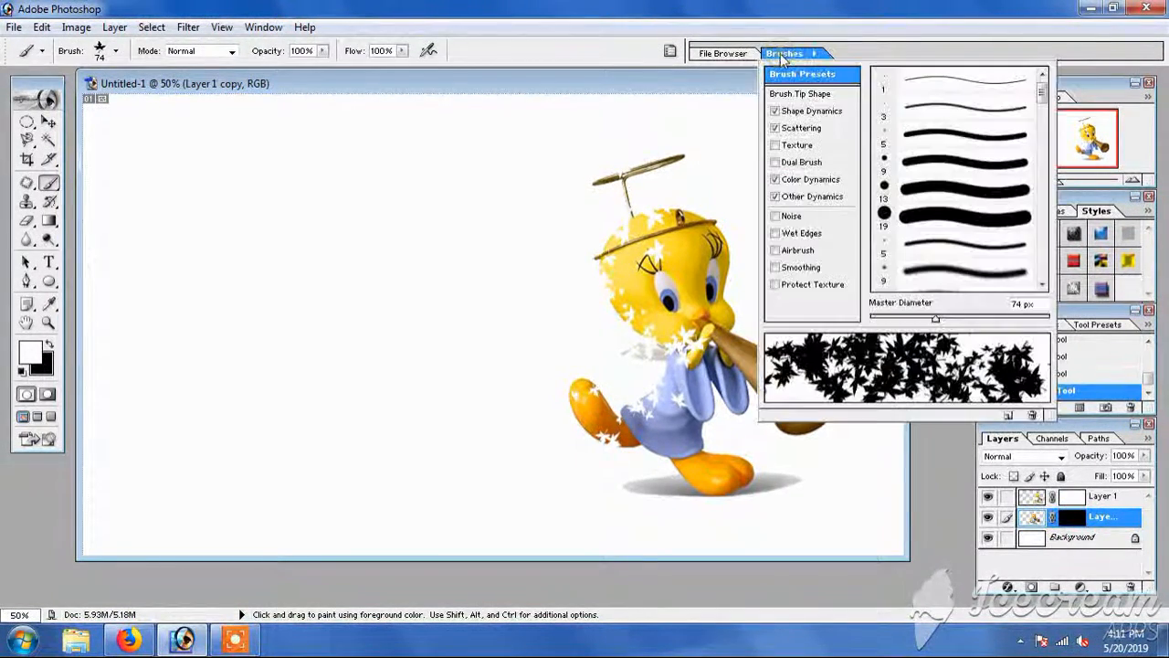
{"action": "left_click", "coordinate": [775, 110]}
{"action": "left_click", "coordinate": [775, 180]}
{"action": "left_click", "coordinate": [775, 196]}
{"action": "left_click", "coordinate": [774, 111]}
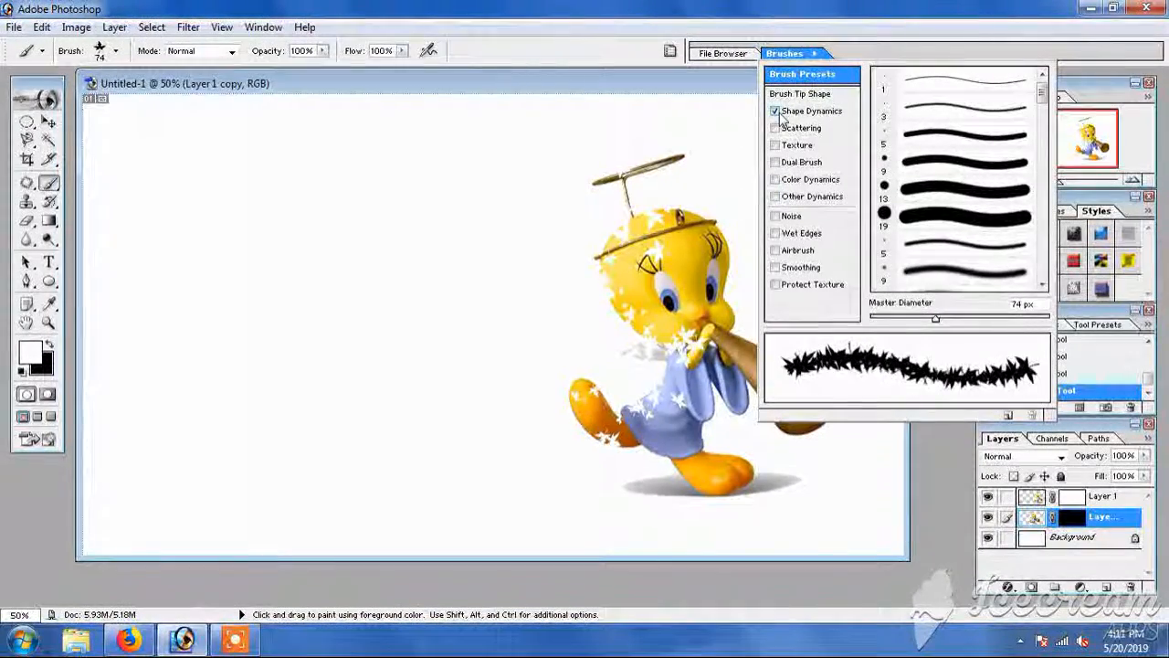
{"action": "left_click", "coordinate": [775, 128]}
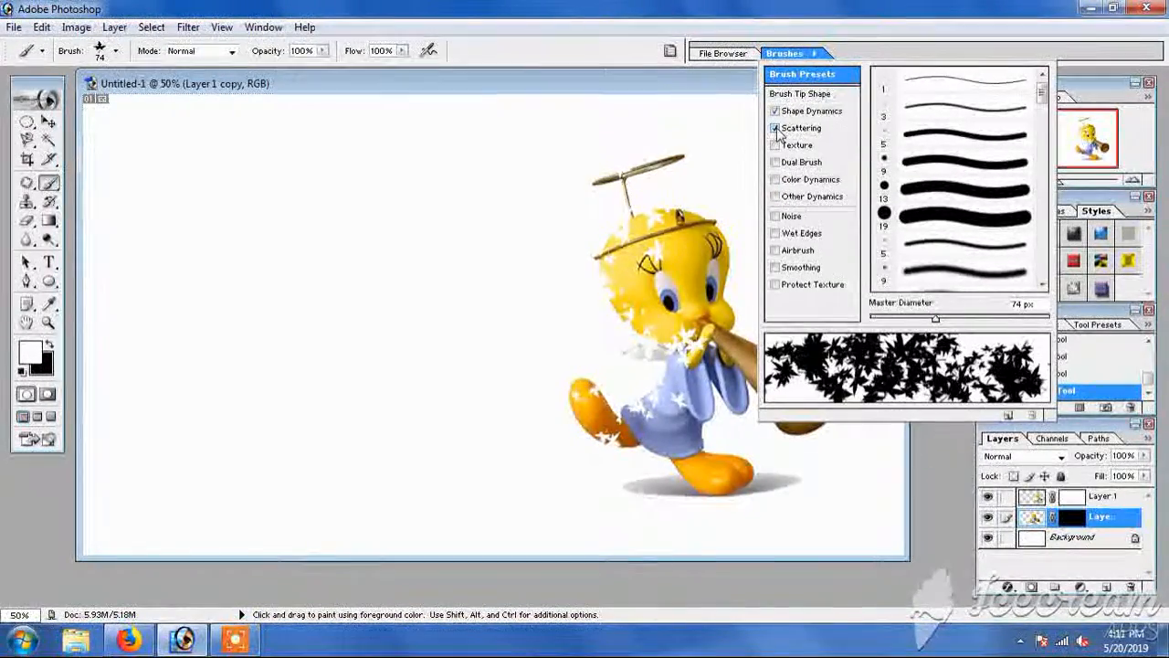
{"action": "left_click", "coordinate": [793, 128]}
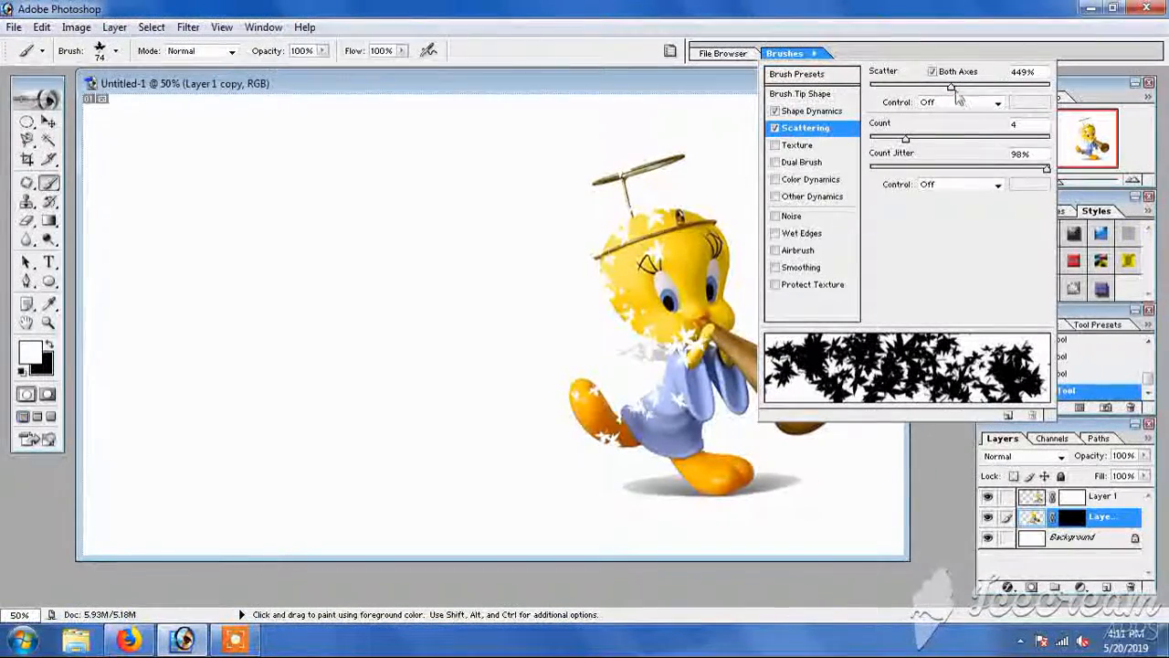
{"action": "mouse_move", "coordinate": [949, 88]}
{"action": "left_mouse_down"}
{"action": "mouse_move", "coordinate": [901, 95]}
{"action": "mouse_move", "coordinate": [1003, 99]}
{"action": "left_mouse_up"}
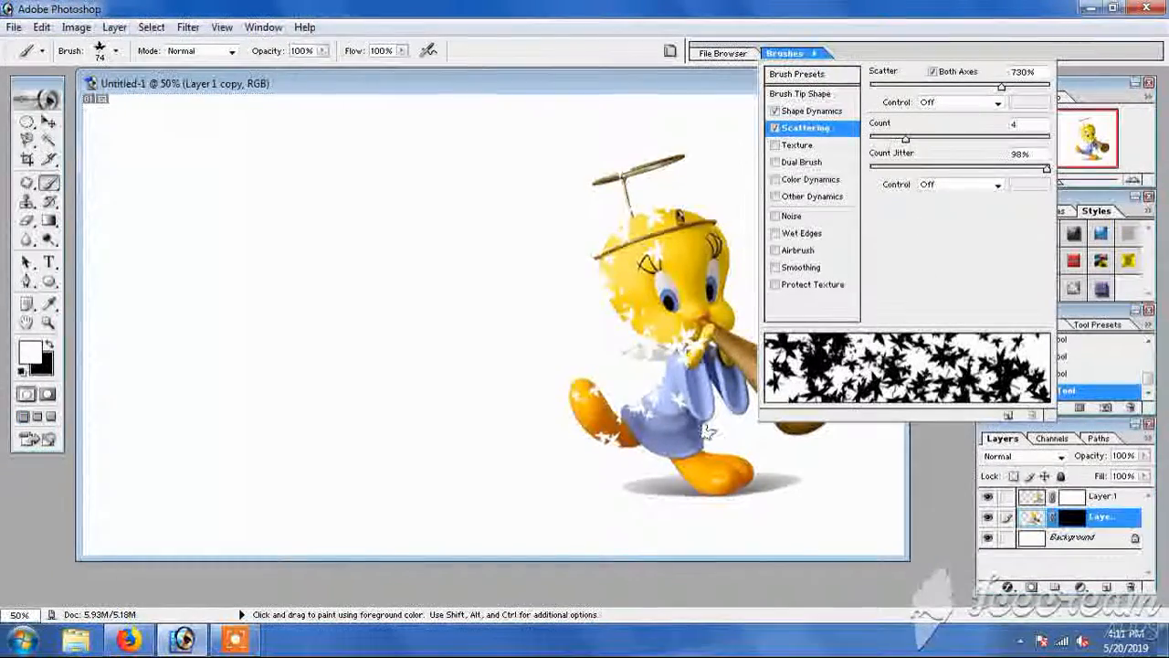
Paint white leaf strokes on the Layer 1 copy mask to reveal scattered fragments in the empty area left of the bird.
{"action": "left_click", "coordinate": [572, 307]}
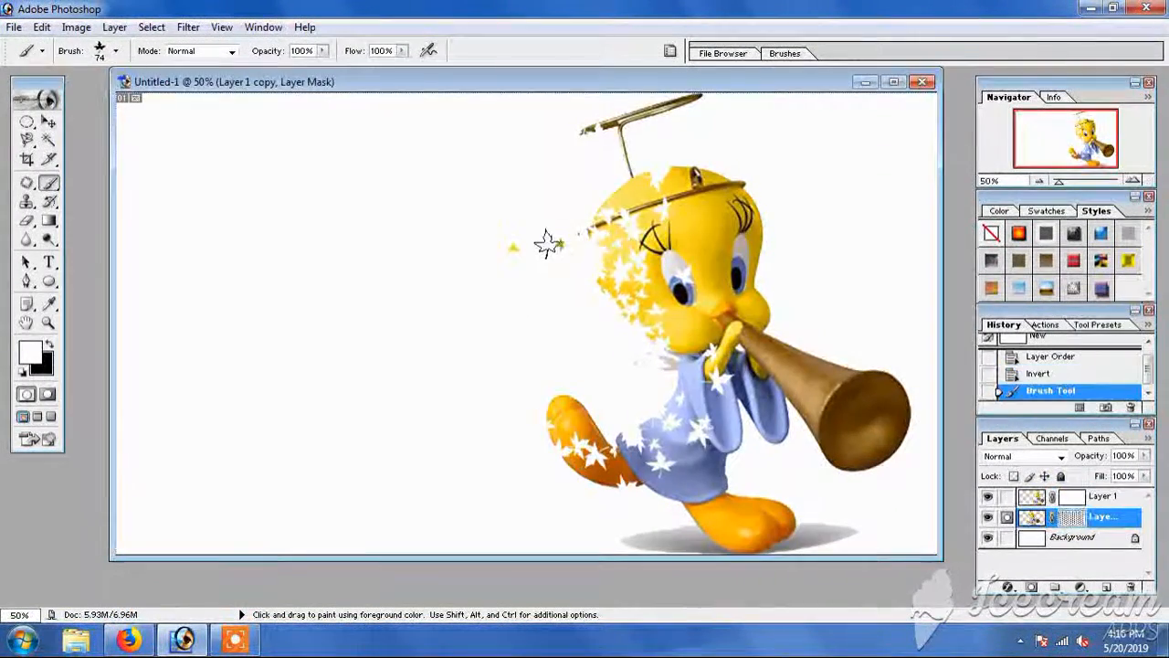
{"action": "left_click", "coordinate": [563, 265]}
{"action": "left_click", "coordinate": [594, 324]}
{"action": "left_click", "coordinate": [644, 365]}
{"action": "mouse_move", "coordinate": [646, 370]}
{"action": "left_mouse_down"}
{"action": "mouse_move", "coordinate": [539, 327]}
{"action": "mouse_move", "coordinate": [499, 283]}
{"action": "mouse_move", "coordinate": [450, 168]}
{"action": "mouse_move", "coordinate": [477, 160]}
{"action": "mouse_move", "coordinate": [529, 187]}
{"action": "mouse_move", "coordinate": [547, 213]}
{"action": "mouse_move", "coordinate": [581, 220]}
{"action": "mouse_move", "coordinate": [586, 208]}
{"action": "mouse_move", "coordinate": [462, 154]}
{"action": "mouse_move", "coordinate": [459, 220]}
{"action": "mouse_move", "coordinate": [436, 244]}
{"action": "mouse_move", "coordinate": [474, 292]}
{"action": "mouse_move", "coordinate": [468, 339]}
{"action": "mouse_move", "coordinate": [513, 363]}
{"action": "left_mouse_up"}
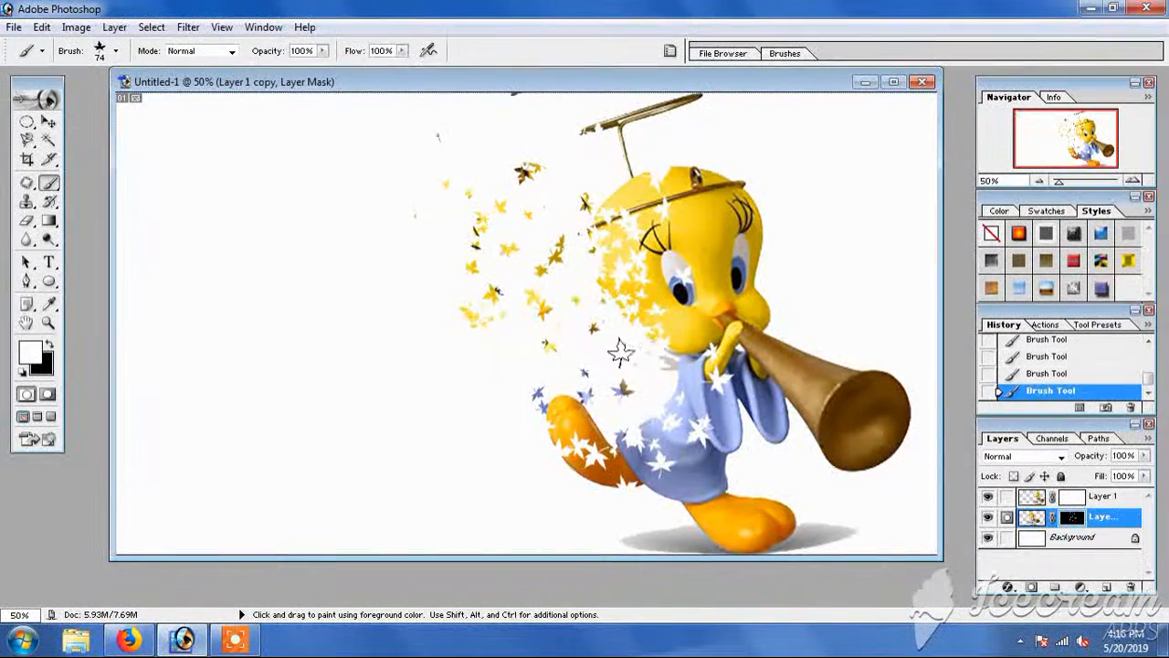
{"action": "left_click", "coordinate": [573, 281]}
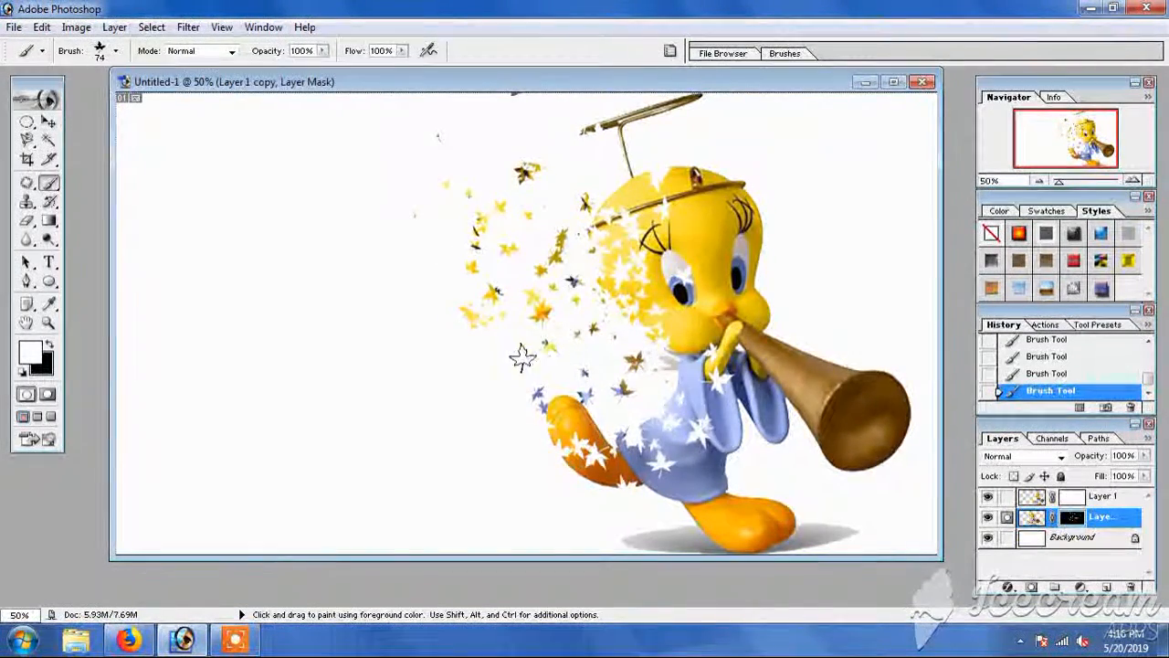
{"action": "left_click_drag", "start_coordinate": [498, 176], "coordinate": [451, 156]}
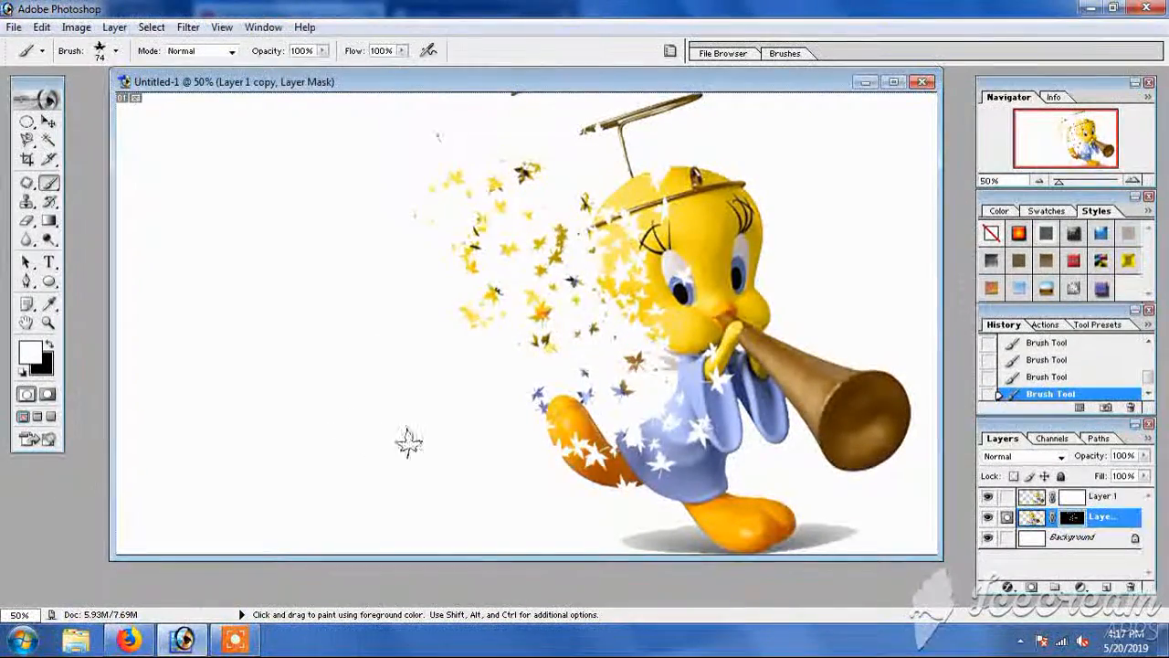
Apply the Wind filter to the Layer 1 copy mask, using the Wind method with direction From the Left.
{"action": "left_click", "coordinate": [188, 27]}
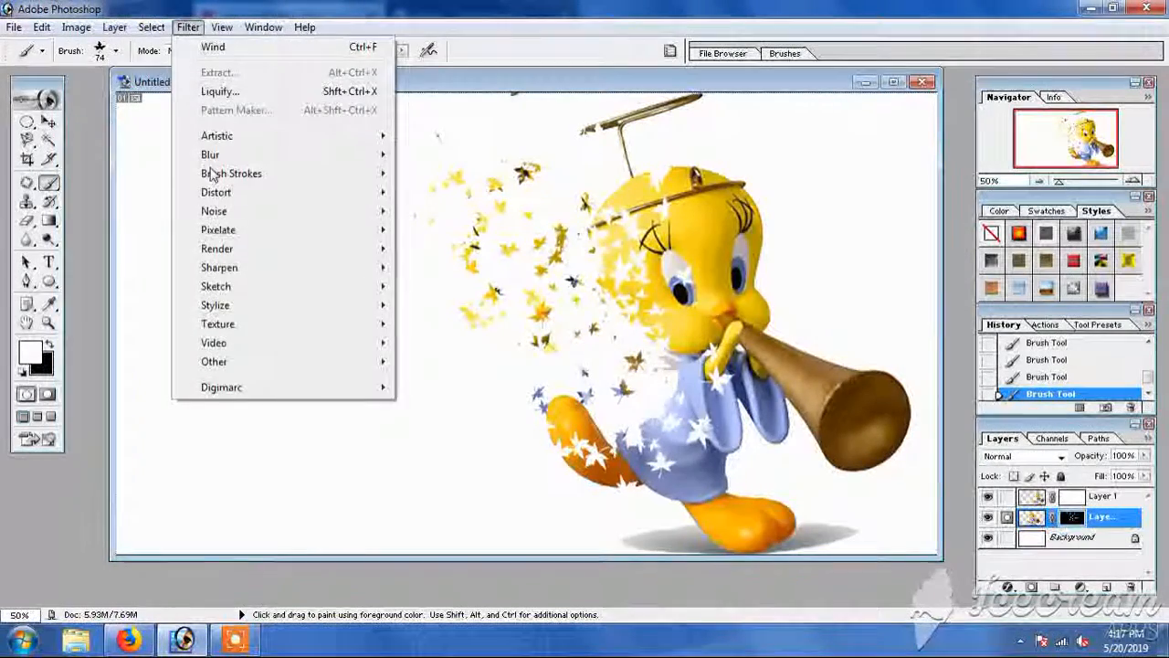
{"action": "mouse_move", "coordinate": [217, 294]}
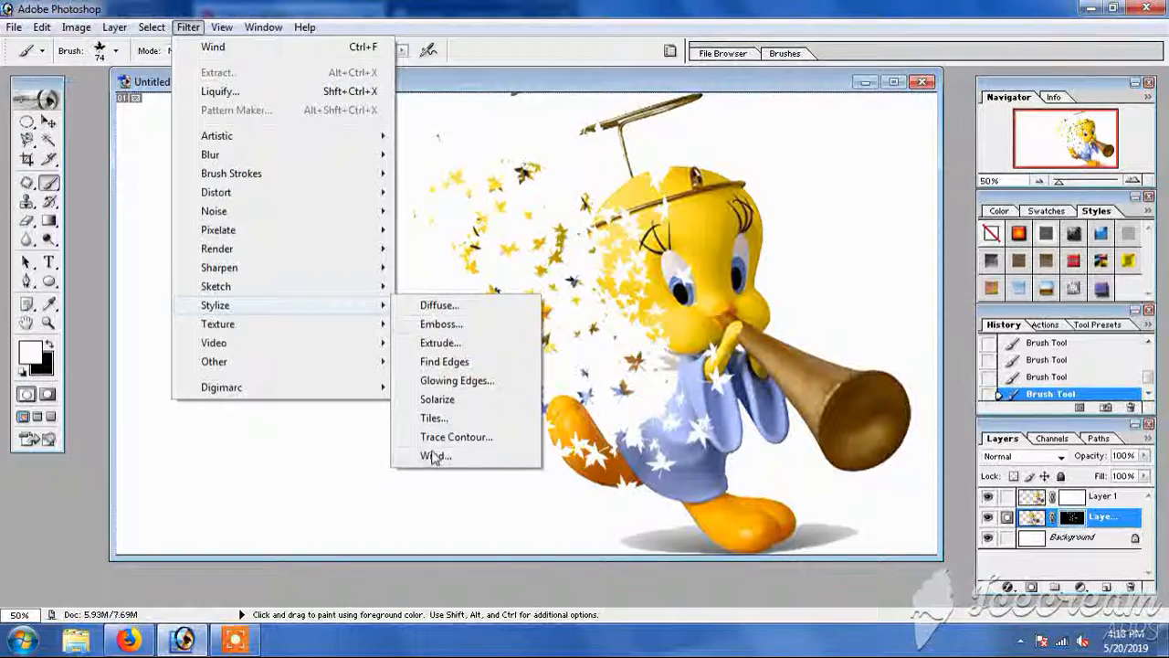
{"action": "left_click", "coordinate": [429, 456]}
{"action": "left_click", "coordinate": [482, 428]}
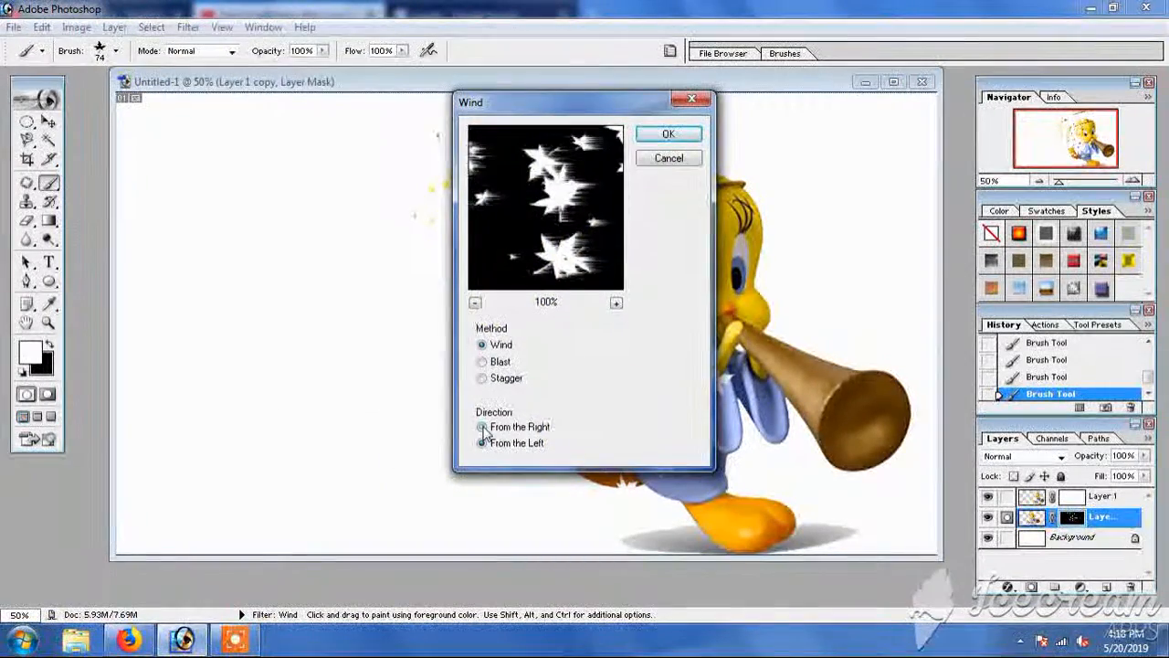
{"action": "left_click", "coordinate": [481, 443]}
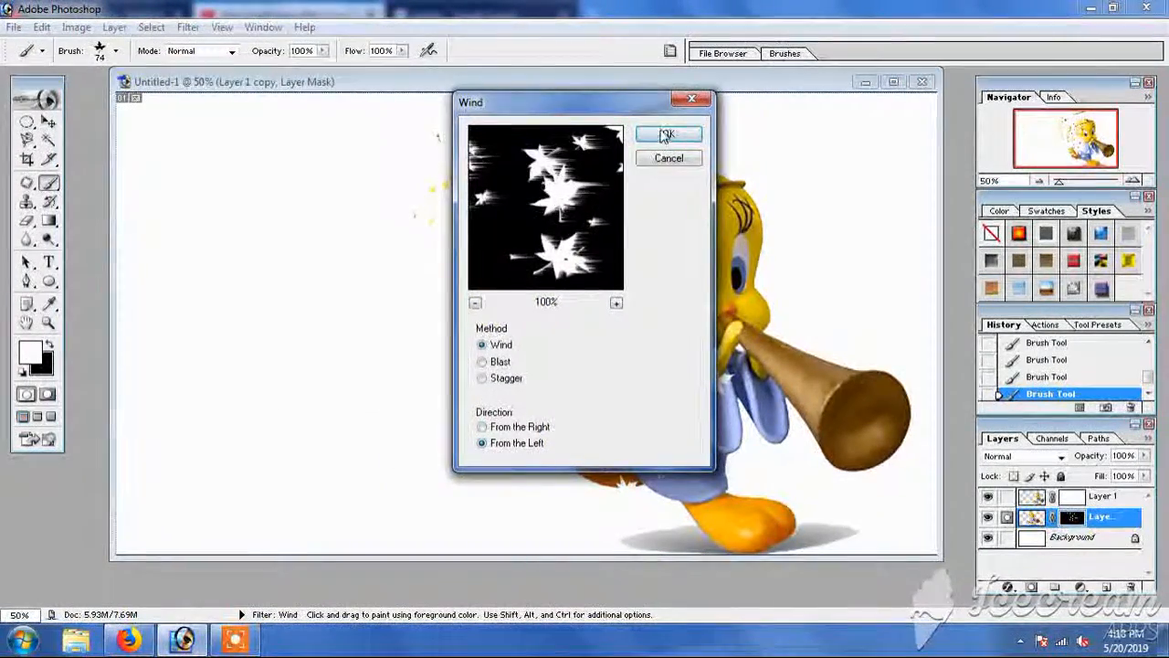
{"action": "left_click", "coordinate": [668, 134]}
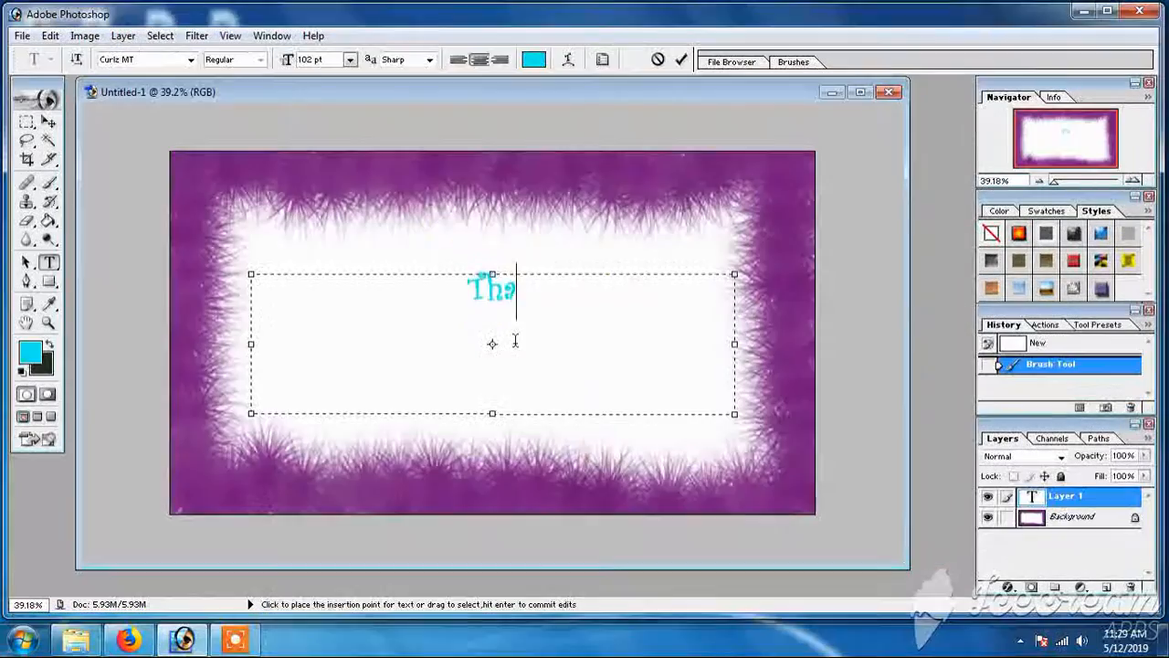
Complete the closing text as "Thanks for watching", "like", "comment" and "subscribe" on separate lines, and apply the blue-and-gold gradient preset style.
{"action": "type", "text": "s for"}
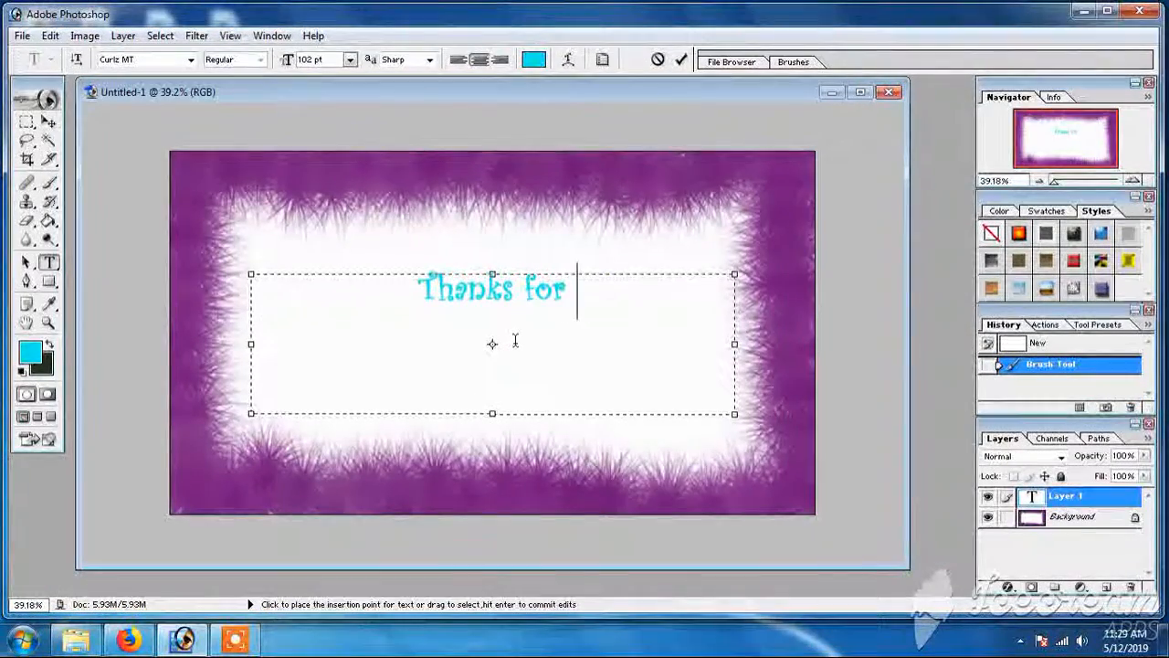
{"action": "type", "text": " watching "}
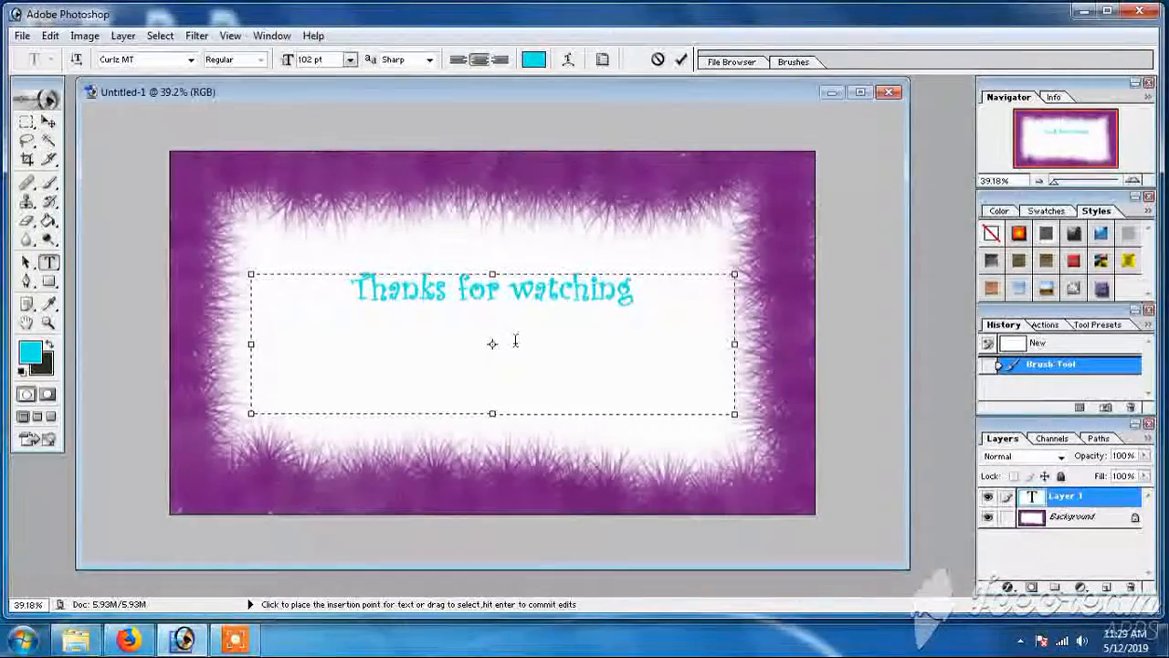
{"action": "type", "text": "like"}
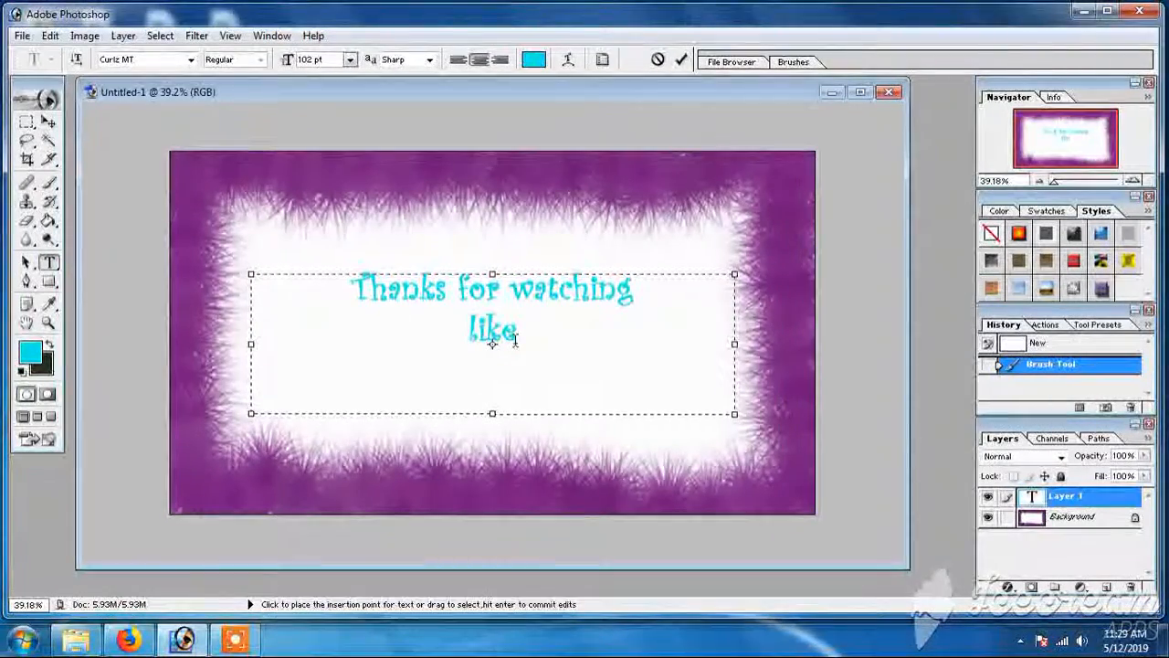
{"action": "key", "text": "Return"}
{"action": "type", "text": "comment"}
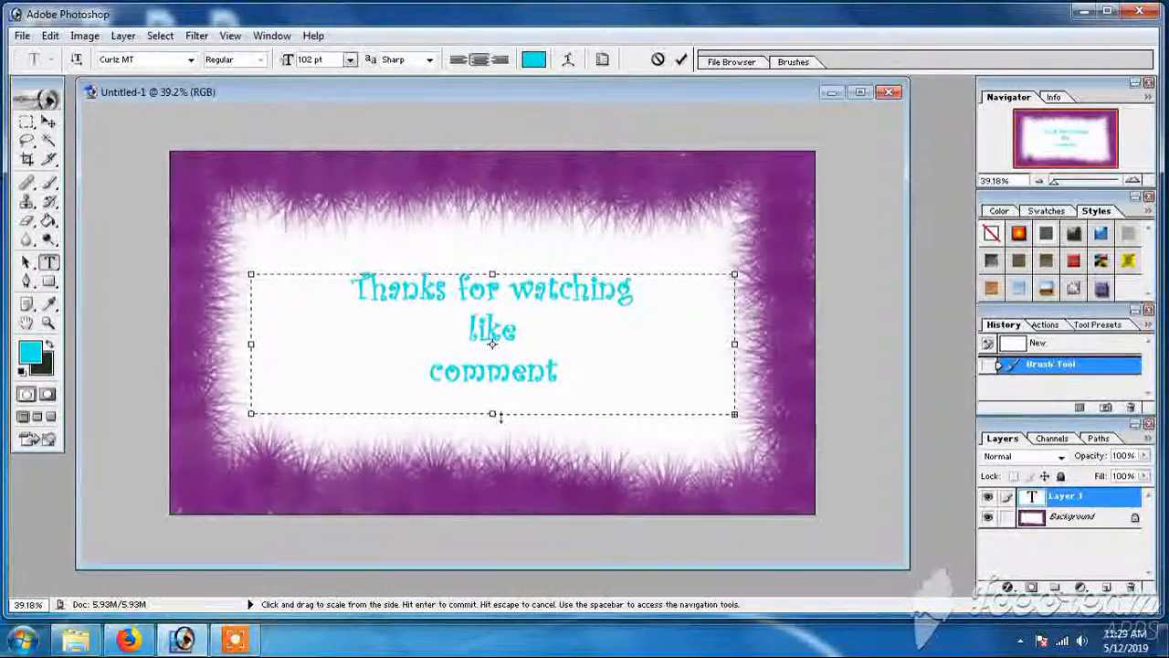
{"action": "left_click_drag", "start_coordinate": [502, 441], "coordinate": [504, 459]}
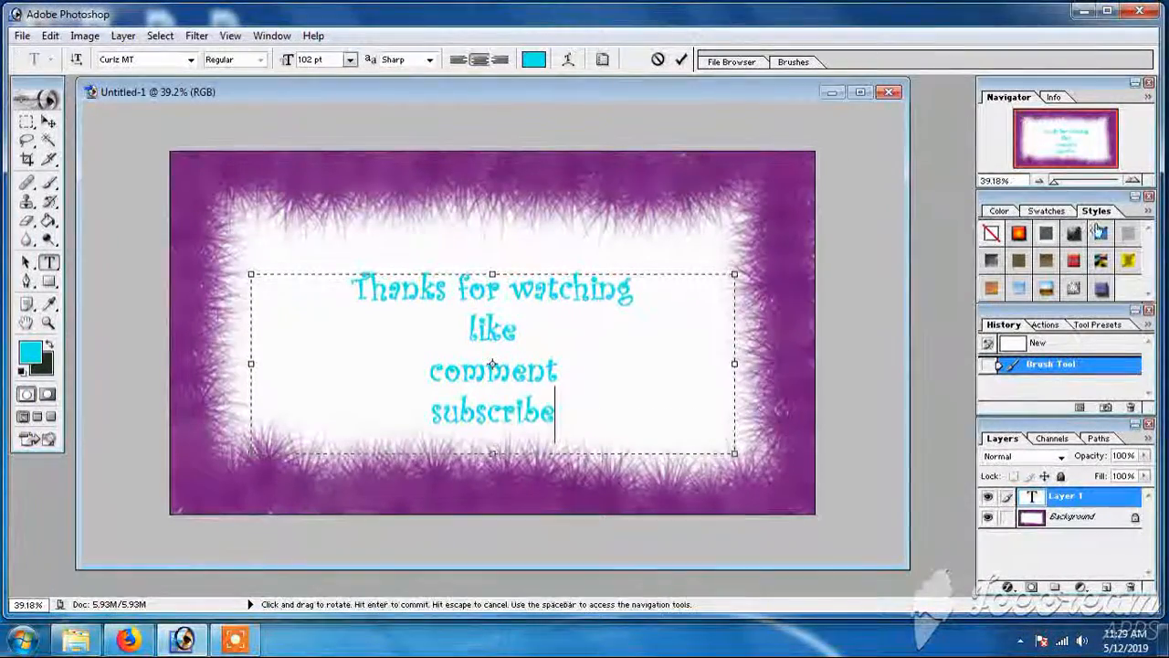
{"action": "left_click", "coordinate": [1047, 289]}
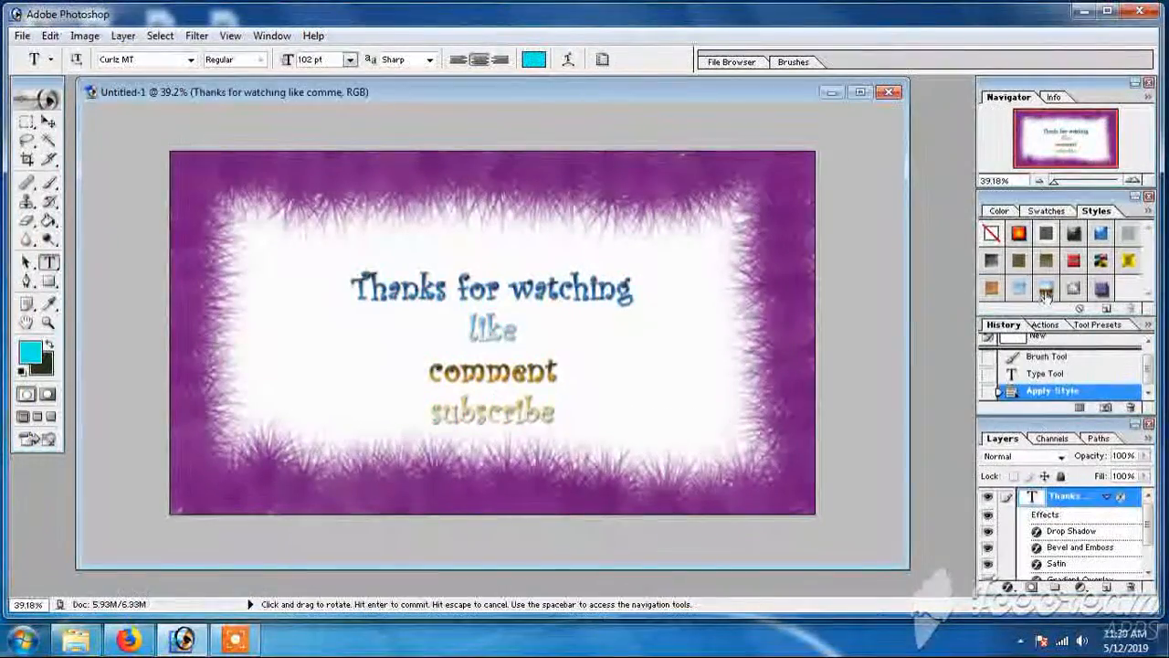